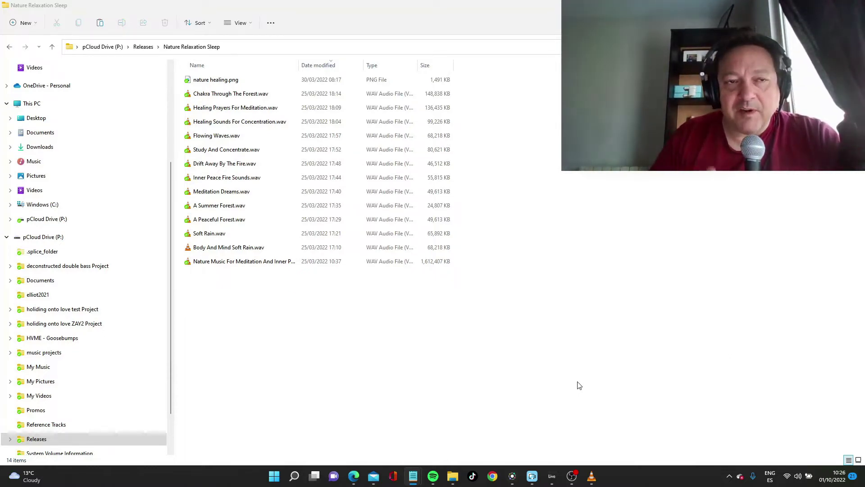
# - Switch to the Movavi project, select all clips on the timeline and open the video export settings
pyautogui.moveTo(532, 478)
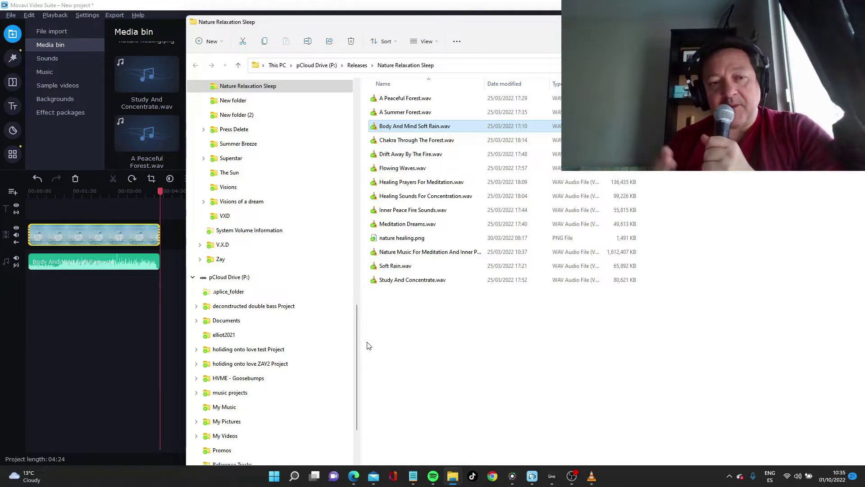
pyautogui.click(410, 239)
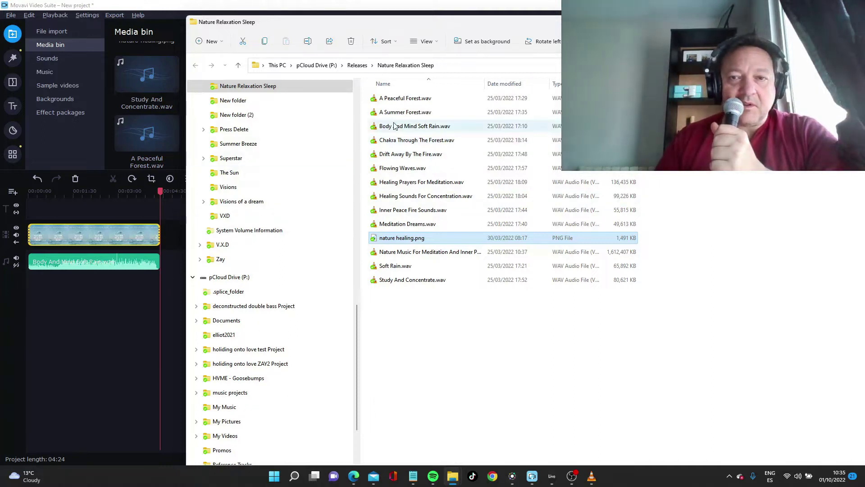
pyautogui.click(63, 313)
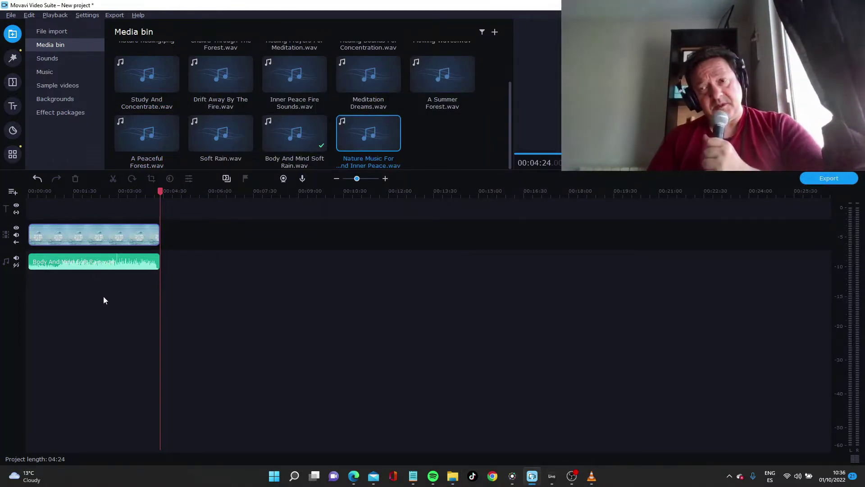
pyautogui.hotkey('ctrl', 'a')
pyautogui.click(115, 14)
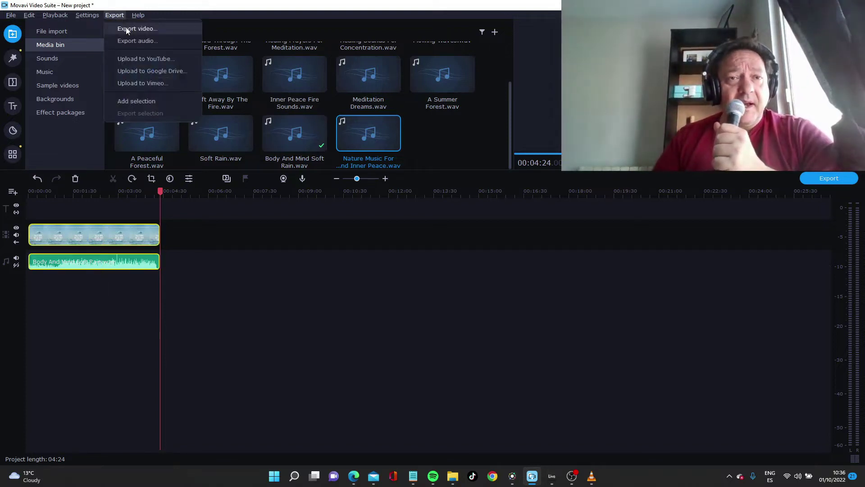
pyautogui.click(125, 29)
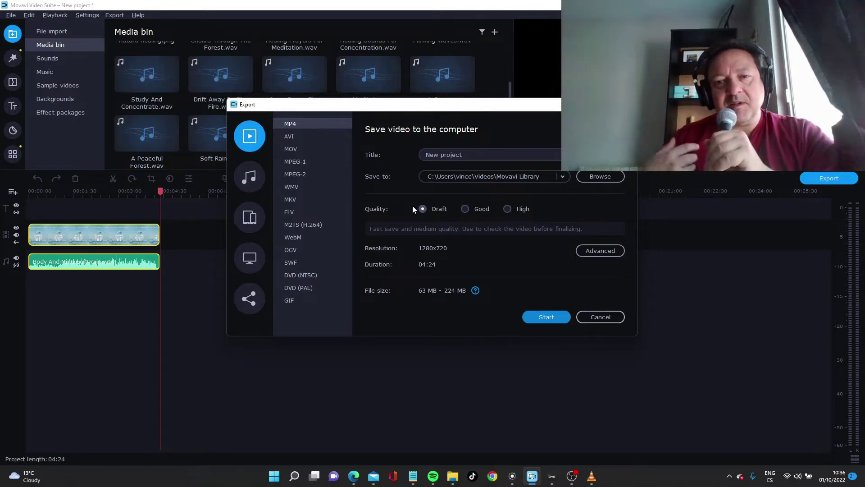
# - Title the video "Body And Mind Soft Rain" and start exporting it as an MP4 in draft quality
pyautogui.tripleClick(481, 155)
pyautogui.write('Body And Mind Soft Rain')
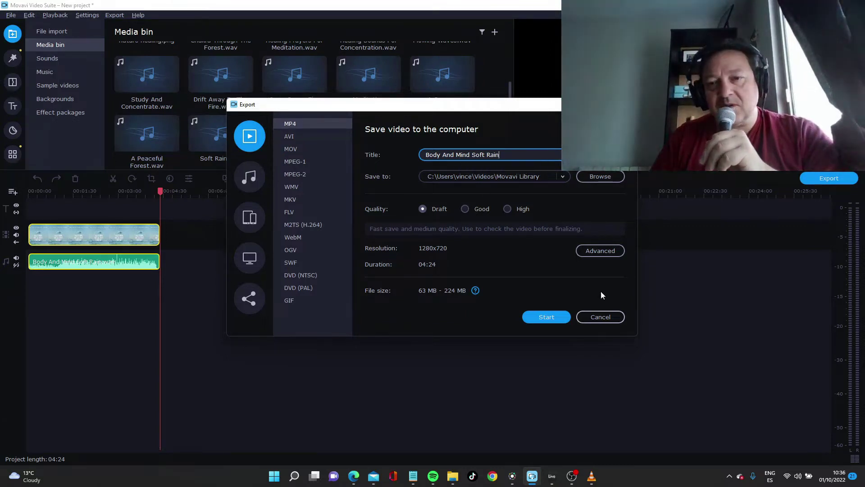
pyautogui.click(556, 315)
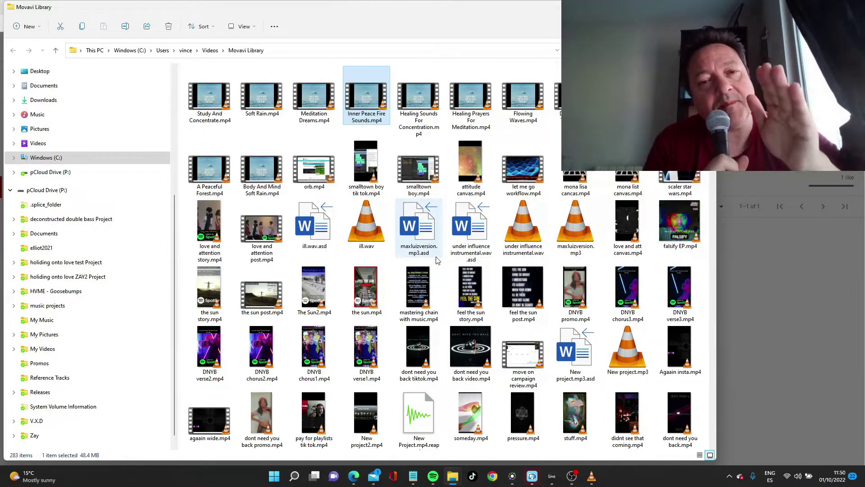
# - Create a folder named "videos" inside the Nature Relaxation Sleep folder of Releases
pyautogui.scroll(5, 172, 123)
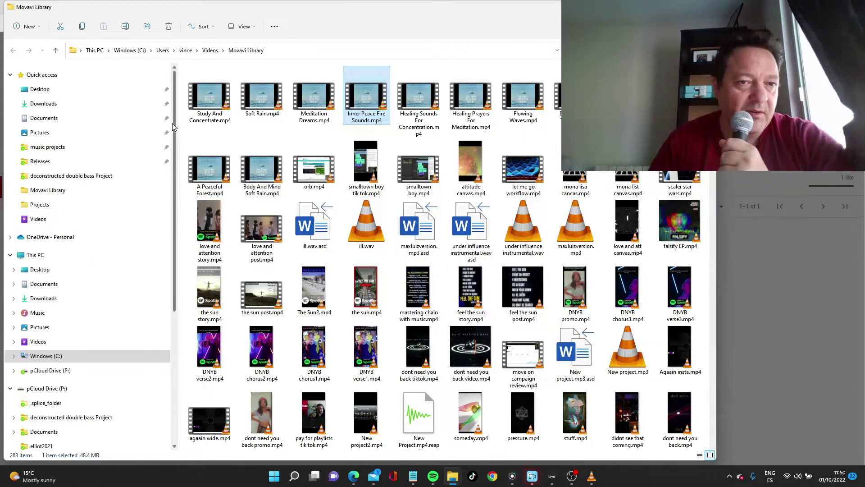
pyautogui.click(70, 160)
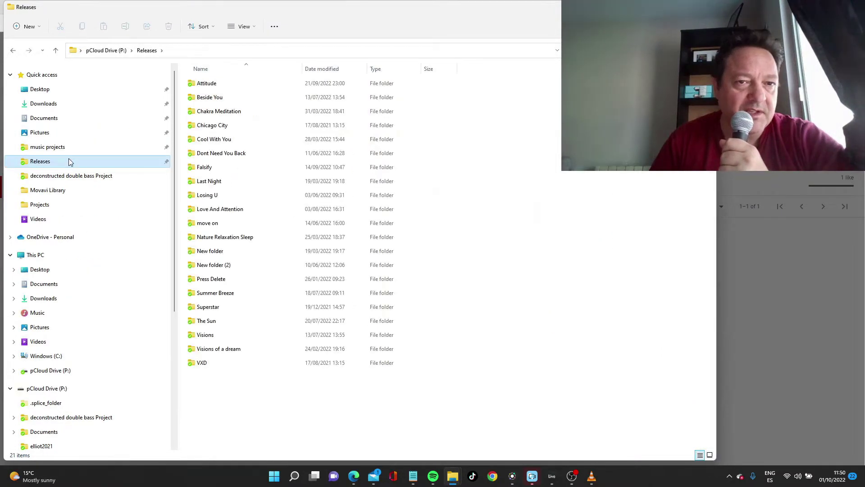
pyautogui.doubleClick(226, 237)
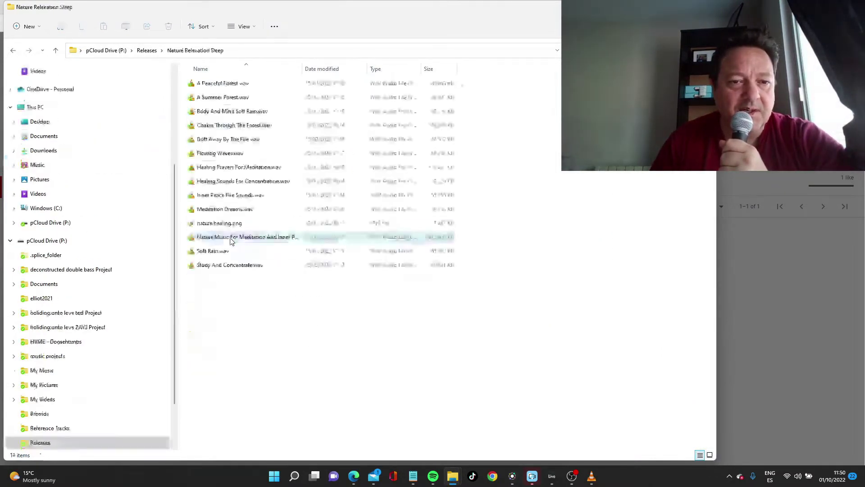
pyautogui.rightClick(270, 312)
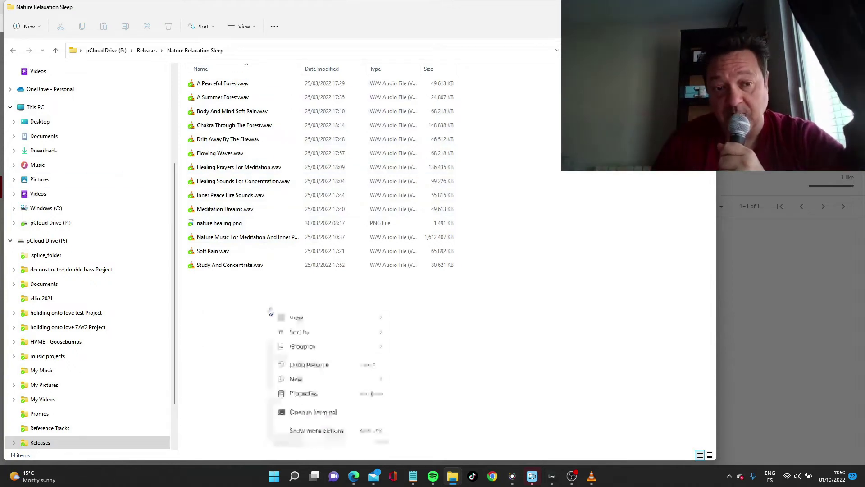
pyautogui.click(405, 379)
pyautogui.write('videos')
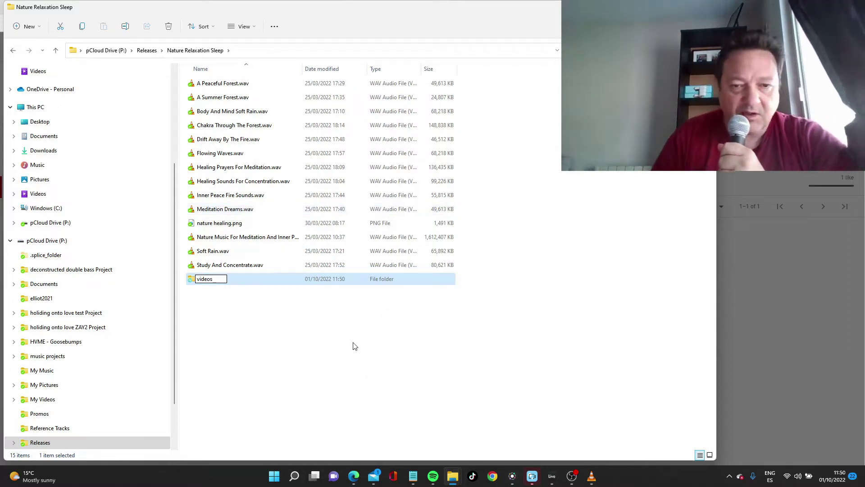
pyautogui.press('Return')
# - Open the new videos folder and paste the exported MP4 files into it
pyautogui.doubleClick(217, 283)
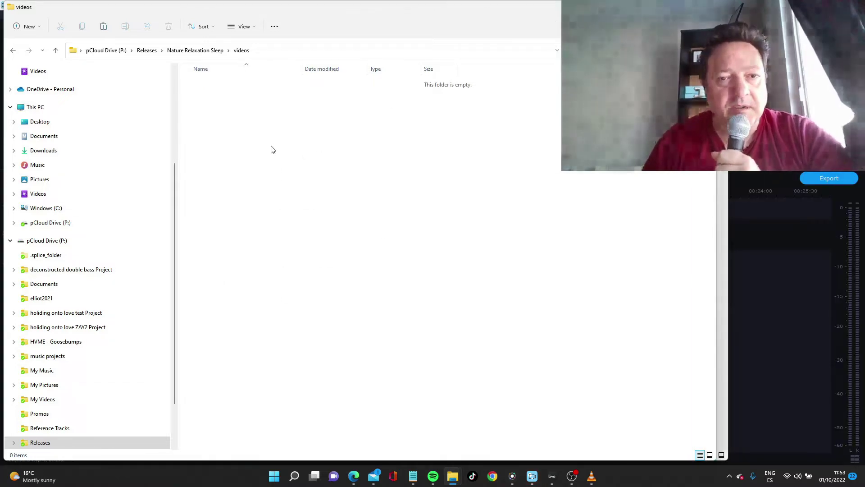
pyautogui.rightClick(271, 147)
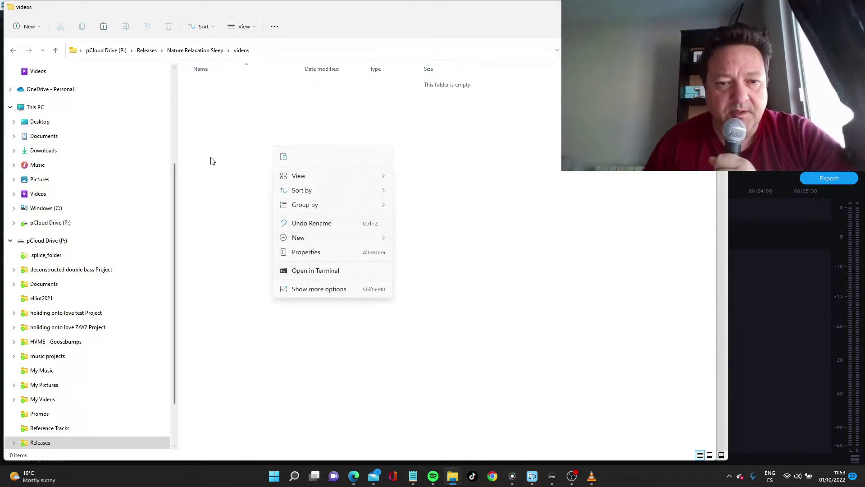
pyautogui.click(287, 157)
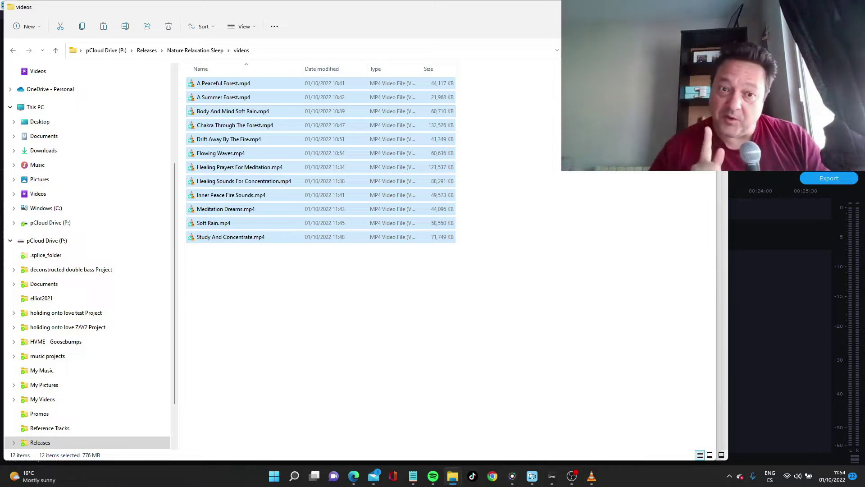
# - Switch to the ToneDen page in the browser and choose Music as the kind of smart link campaign
pyautogui.click(353, 477)
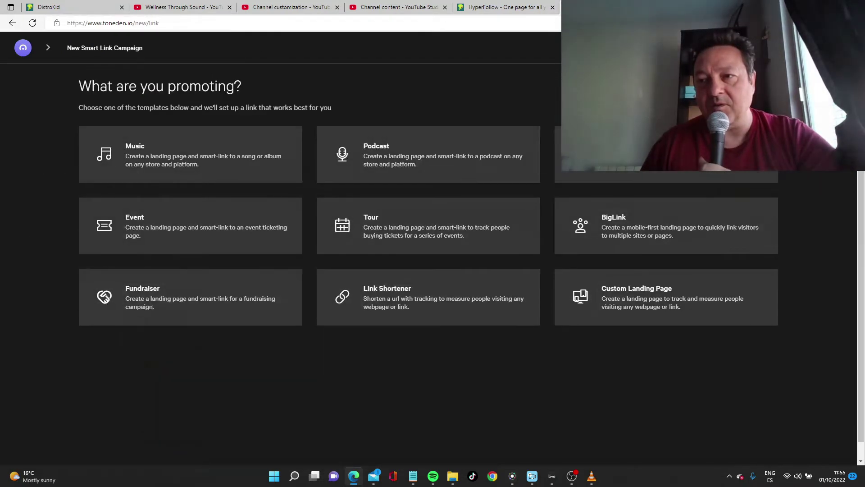
pyautogui.click(197, 150)
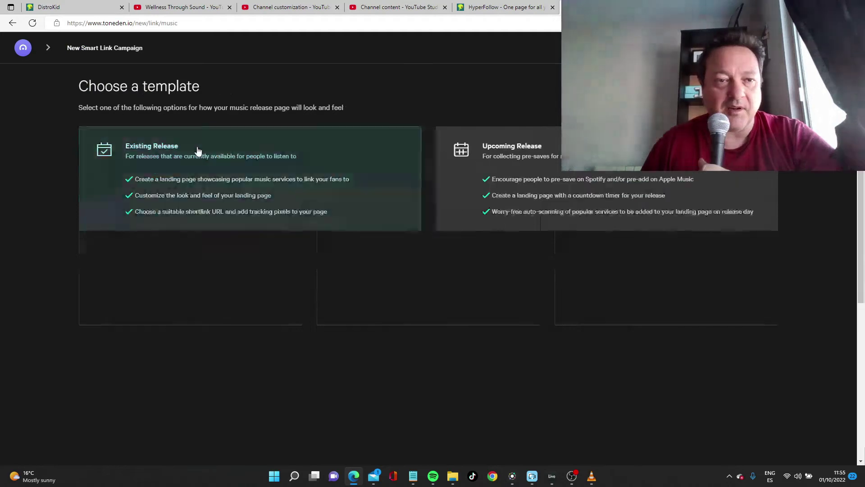
# - Switch to Spotify and copy the song link of "A Peaceful Forest" from the album
pyautogui.hotkey('alt', 'Tab')
pyautogui.click(331, 214)
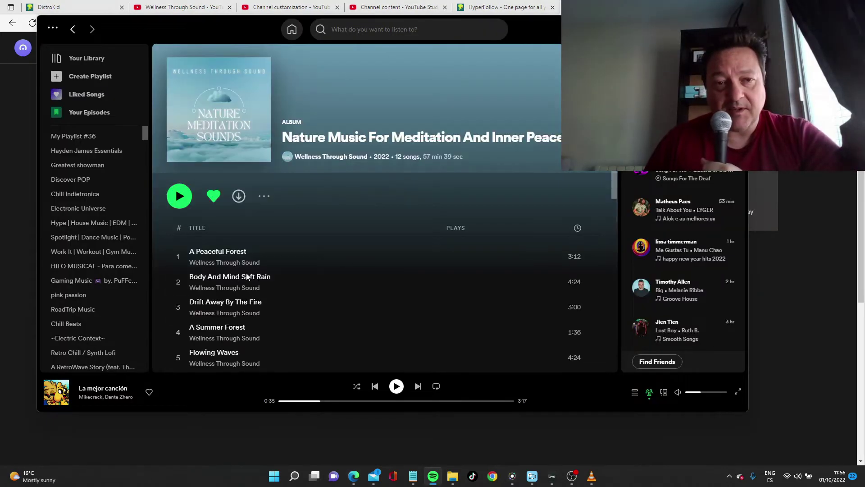
pyautogui.click(591, 256)
pyautogui.moveTo(631, 239)
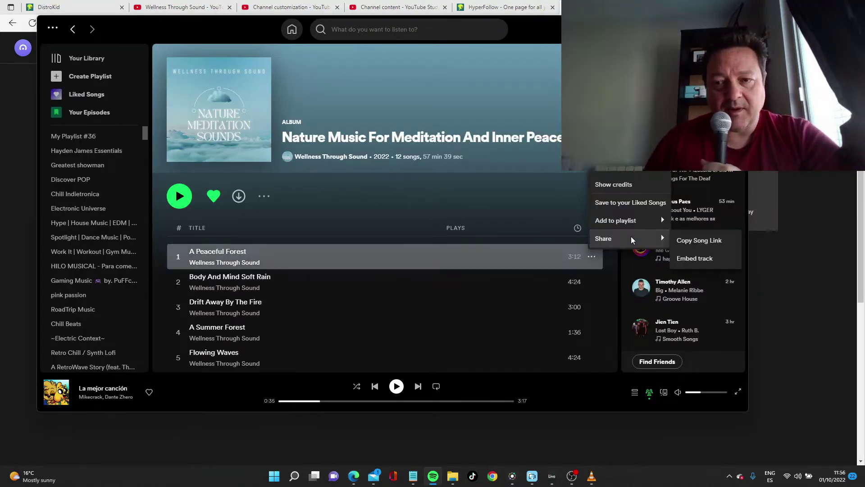
pyautogui.click(702, 240)
# - Return to ToneDen, choose the Existing Release template and create the link from the copied Spotify track URL
pyautogui.hotkey('alt', 'Tab')
pyautogui.click(395, 185)
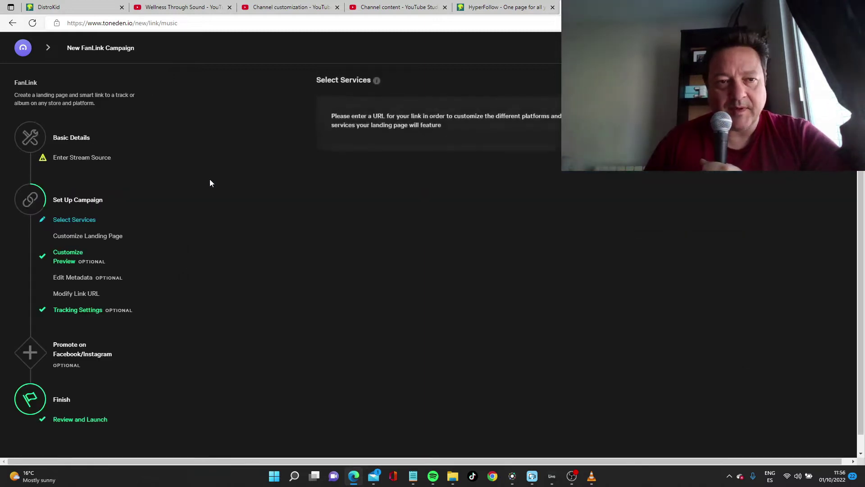
pyautogui.click(66, 165)
pyautogui.click(363, 153)
pyautogui.hotkey('ctrl', 'v')
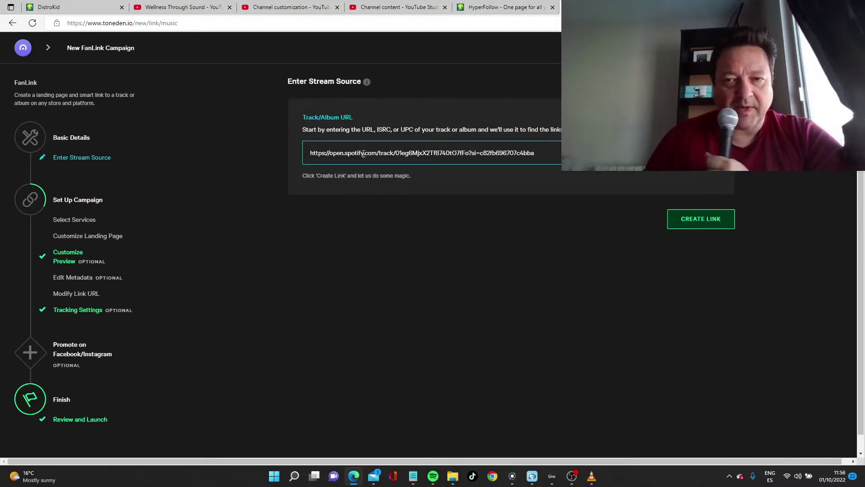
pyautogui.click(702, 218)
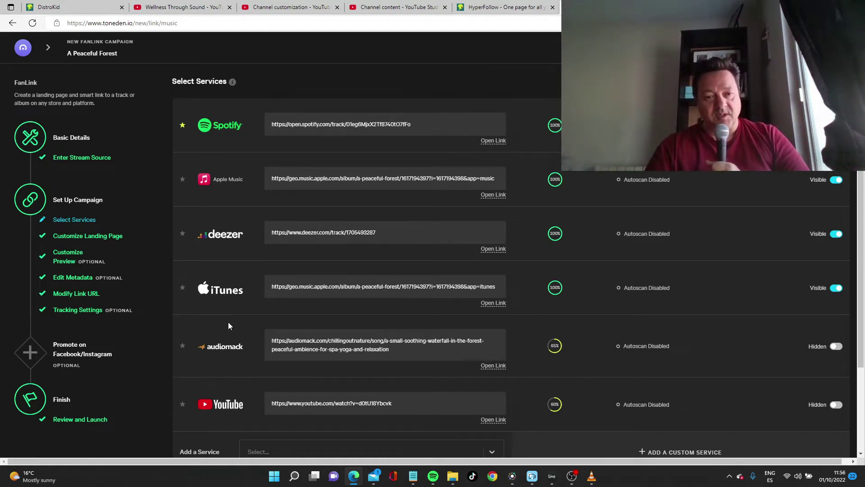
# - Make the Audiomack and YouTube services visible on the landing page and continue to its customization
pyautogui.click(837, 347)
pyautogui.click(838, 406)
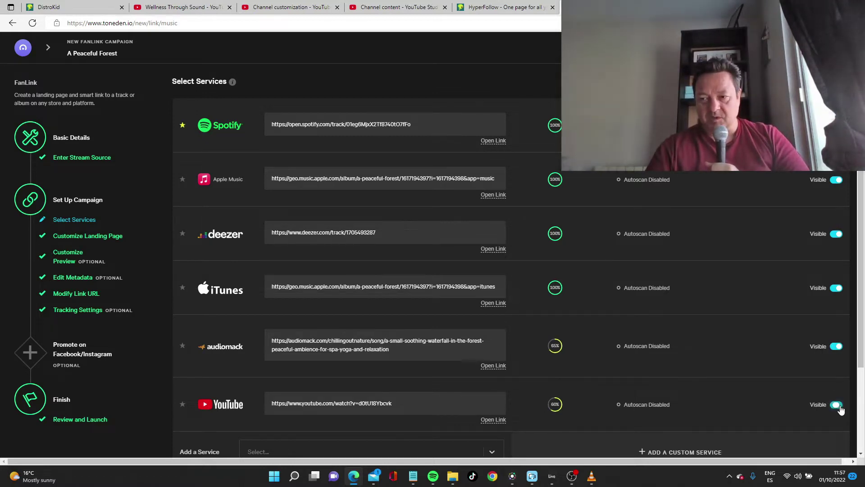
pyautogui.scroll(-3, 339, 396)
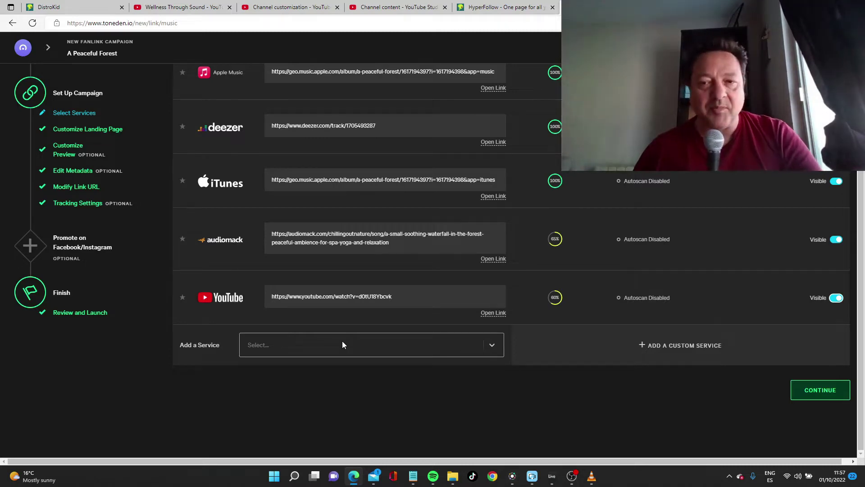
pyautogui.click(821, 388)
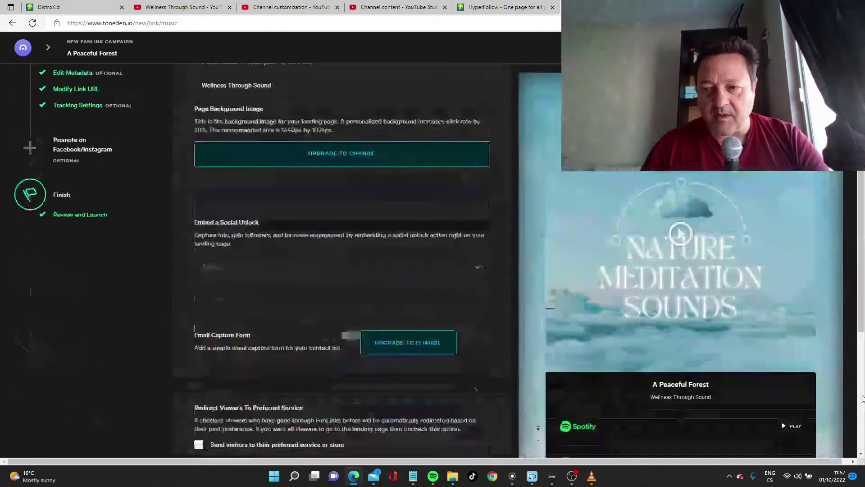
# - Keep the landing page's customization options as they are and proceed to the link's metadata
pyautogui.scroll(-10, 862, 280)
pyautogui.scroll(-2, 862, 279)
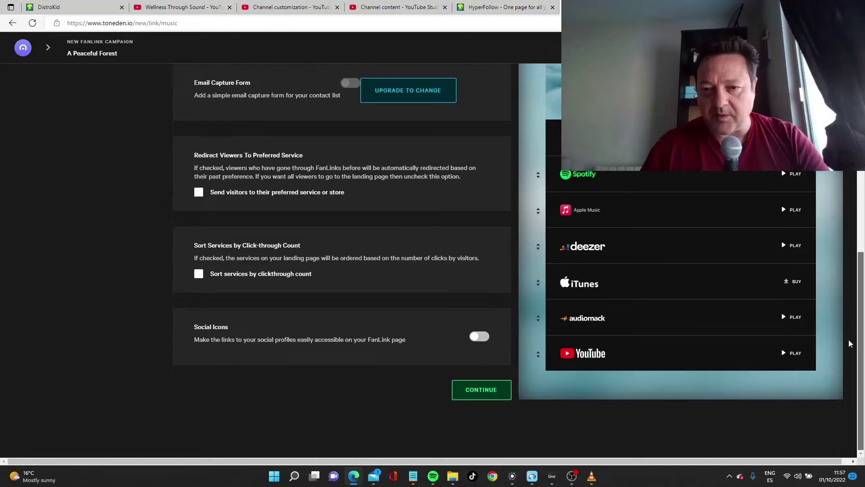
pyautogui.click(482, 388)
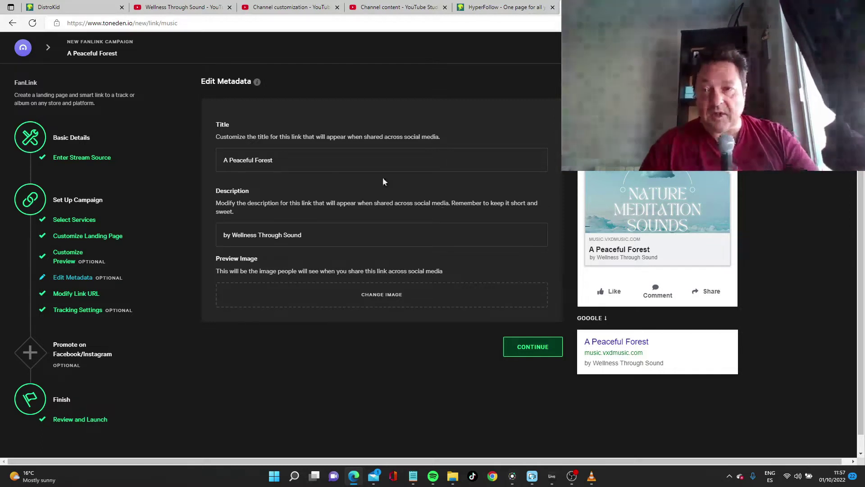
# - Set the link's social sharing title to "Meditation Sounds" and continue to the link URL settings
pyautogui.doubleClick(322, 161)
pyautogui.hotkey('ctrl', 'a')
pyautogui.write('Meditation S')
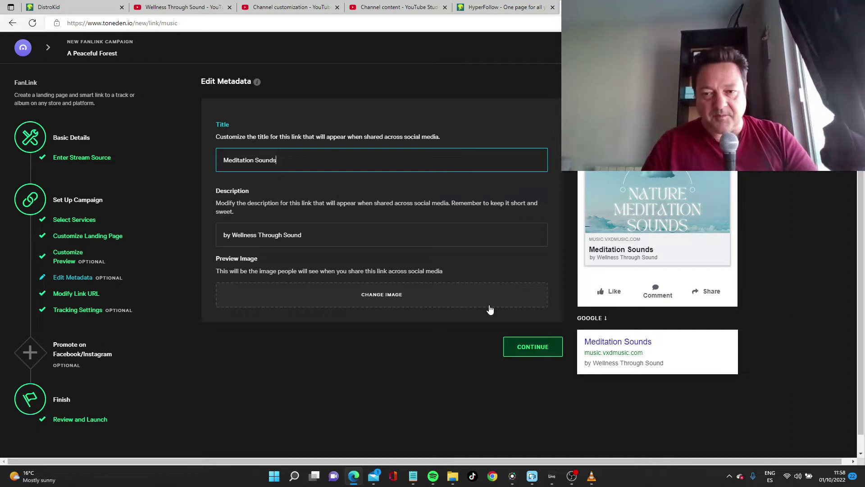
pyautogui.click(531, 345)
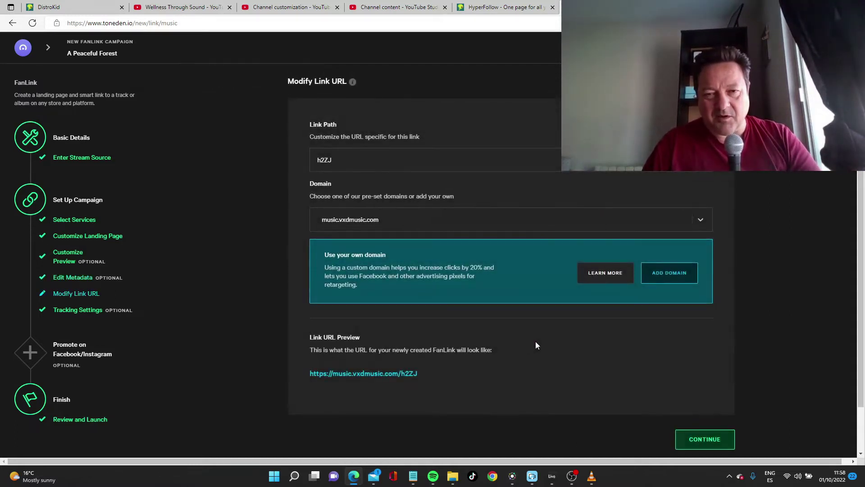
# - Copy the previewed FanLink URL and continue to the tracking settings
pyautogui.tripleClick(403, 375)
pyautogui.click(403, 375)
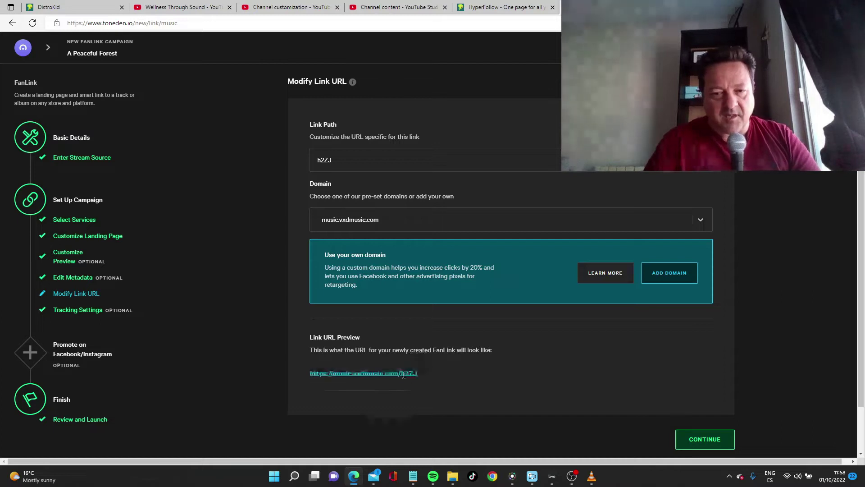
pyautogui.tripleClick(403, 375)
pyautogui.hotkey('ctrl', 'c')
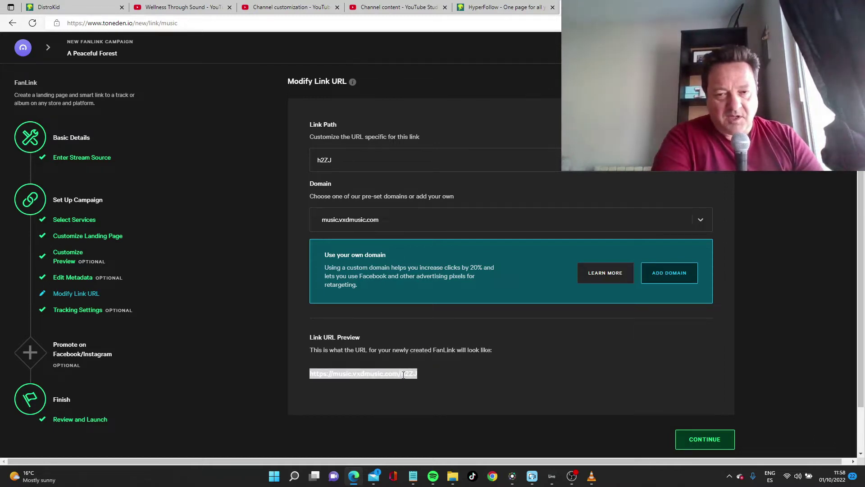
pyautogui.click(705, 443)
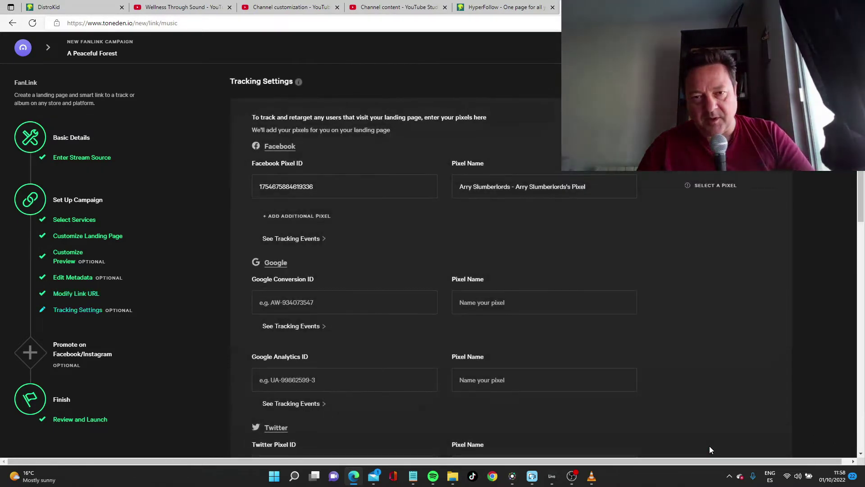
# - Accept the tracking settings and launch the "A Peaceful Forest" smart link campaign
pyautogui.scroll(-10, 811, 405)
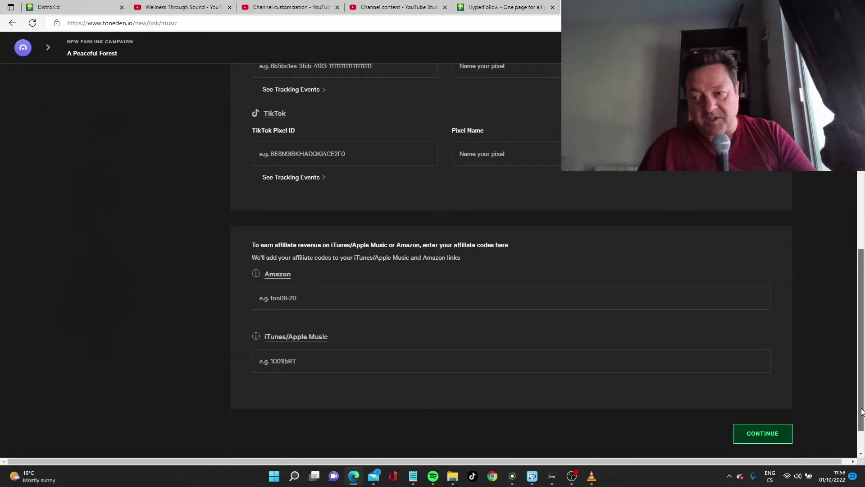
pyautogui.click(761, 430)
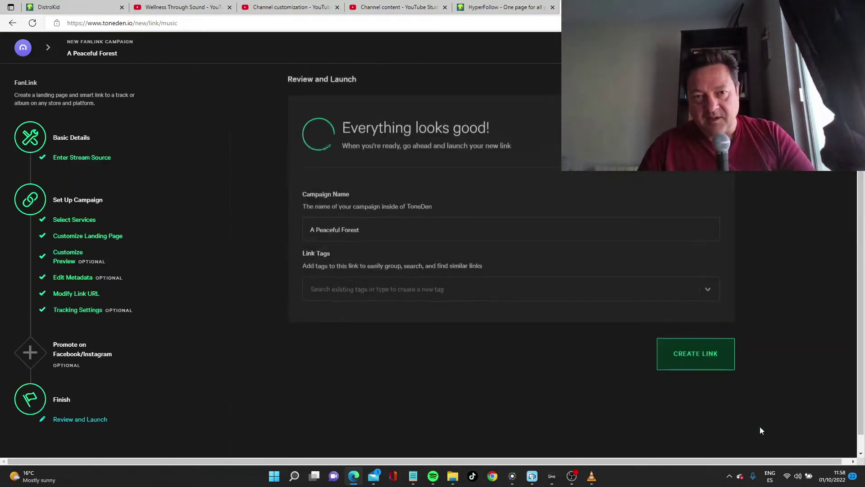
pyautogui.click(724, 367)
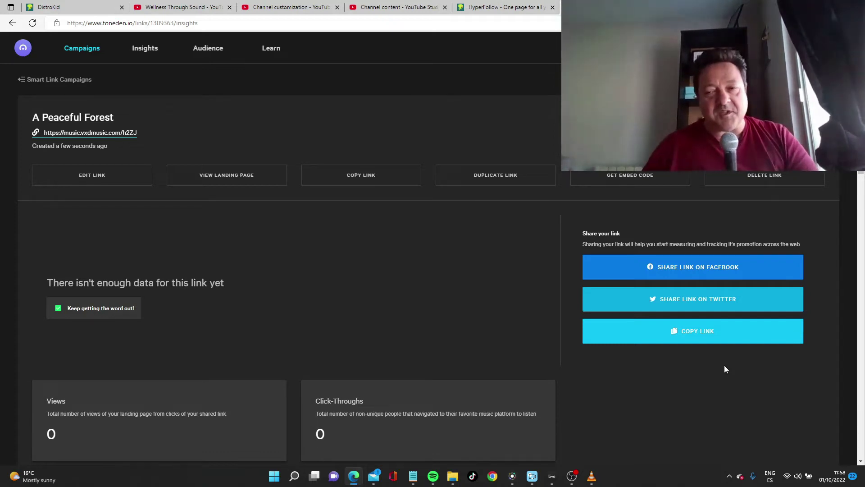
pyautogui.scroll(-8, 724, 369)
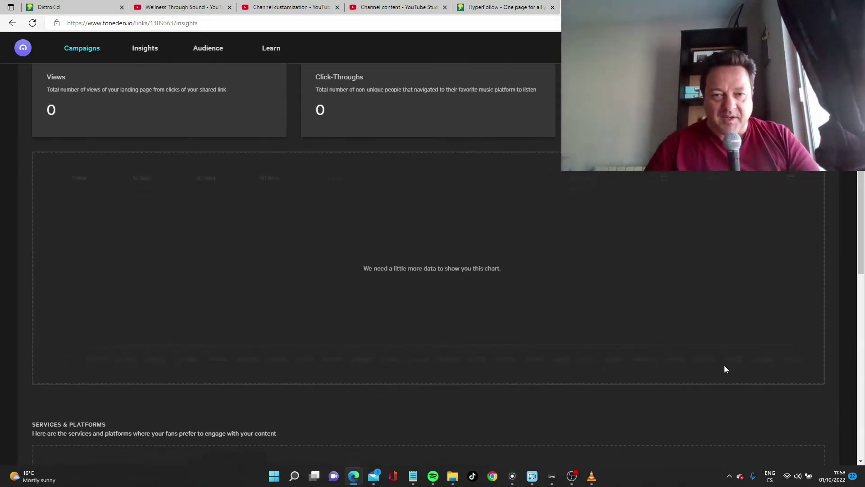
pyautogui.scroll(-7, 725, 368)
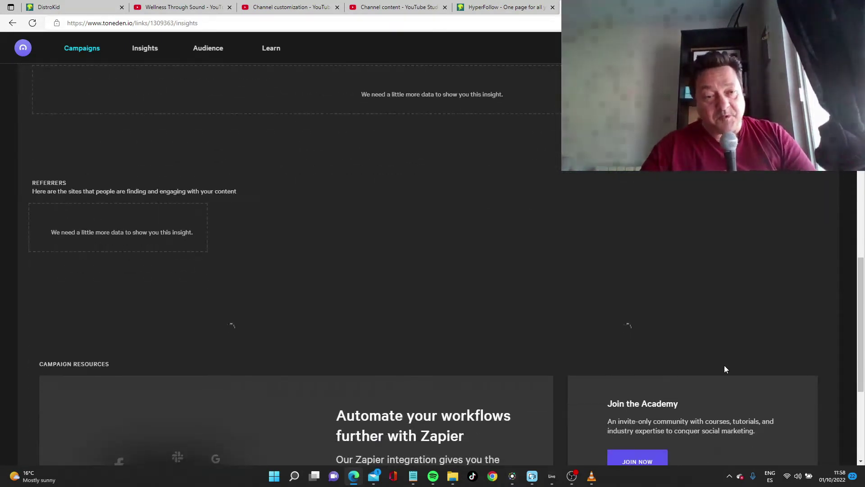
pyautogui.scroll(3, 725, 368)
pyautogui.scroll(7, 725, 368)
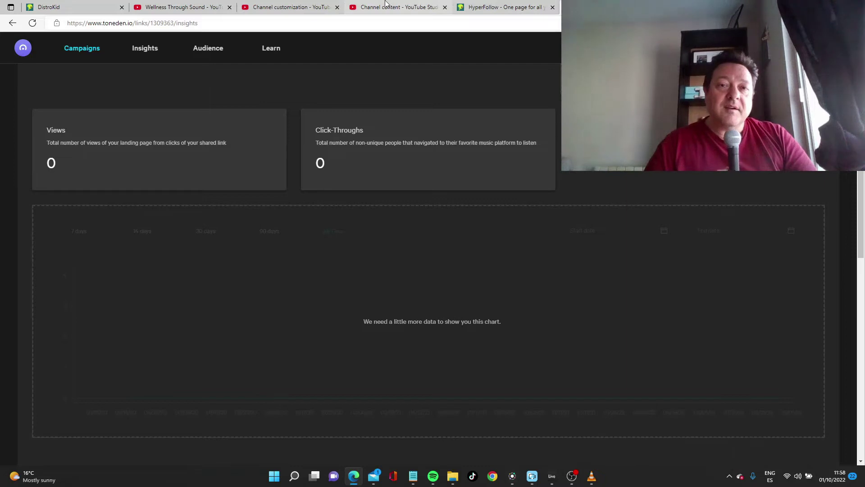
pyautogui.click(385, 5)
pyautogui.click(459, 256)
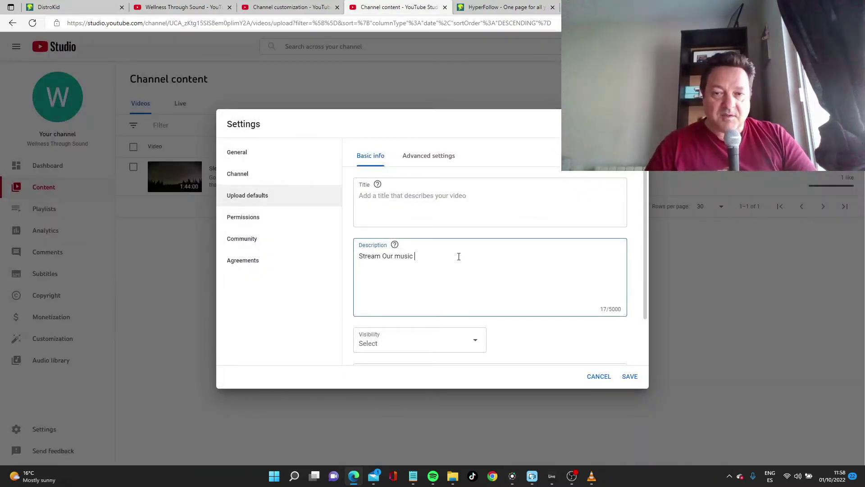
pyautogui.hotkey('ctrl', 'v')
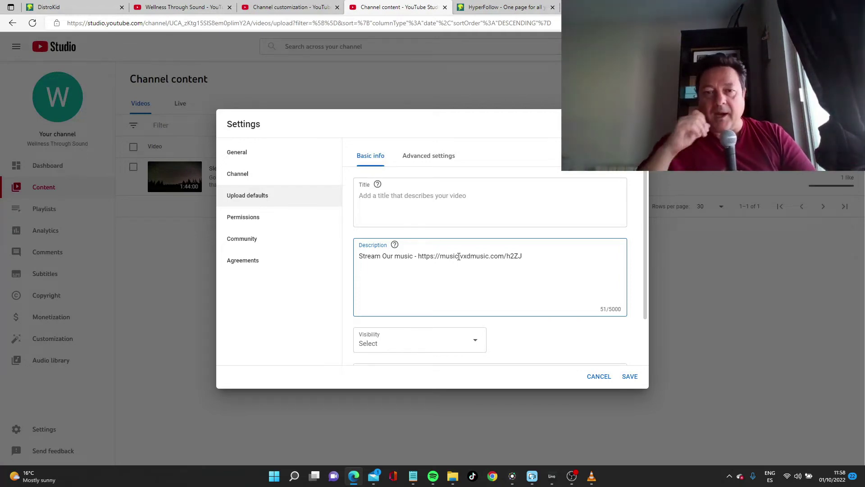
# - Set the default upload title to "Wellness Through Sound -", checking the artist name against the Spotify album
pyautogui.click(456, 195)
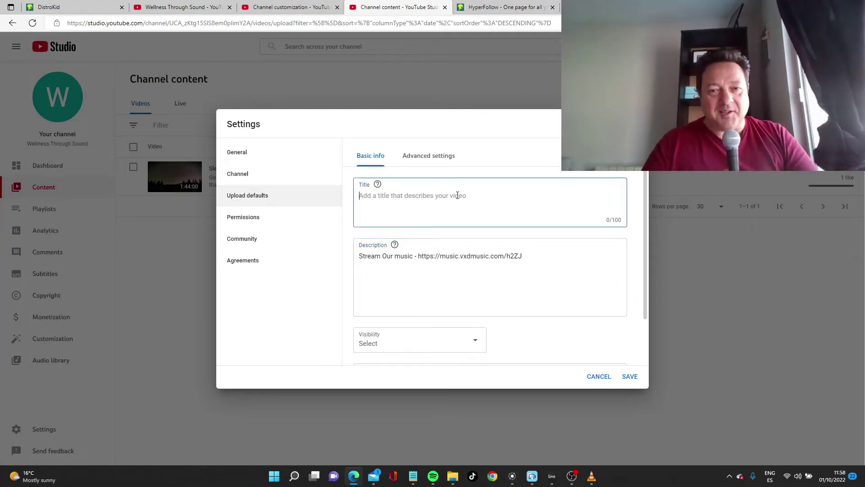
pyautogui.click(431, 476)
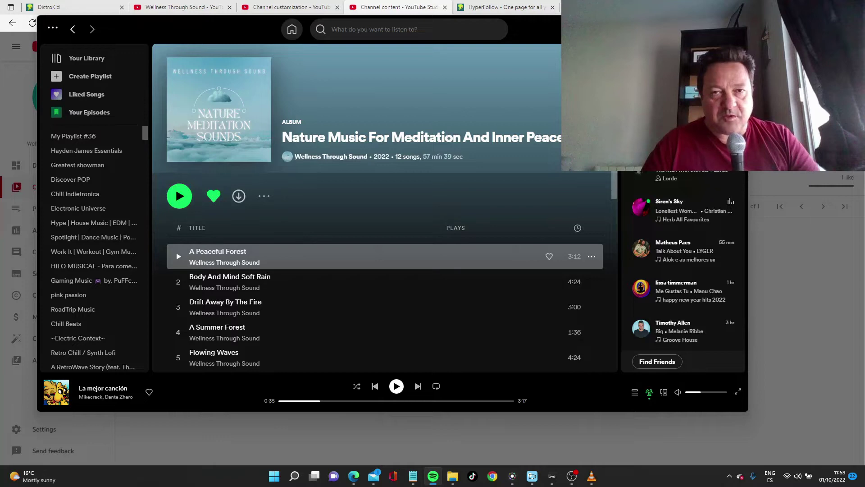
pyautogui.hotkey('alt', 'Tab')
pyautogui.write('W')
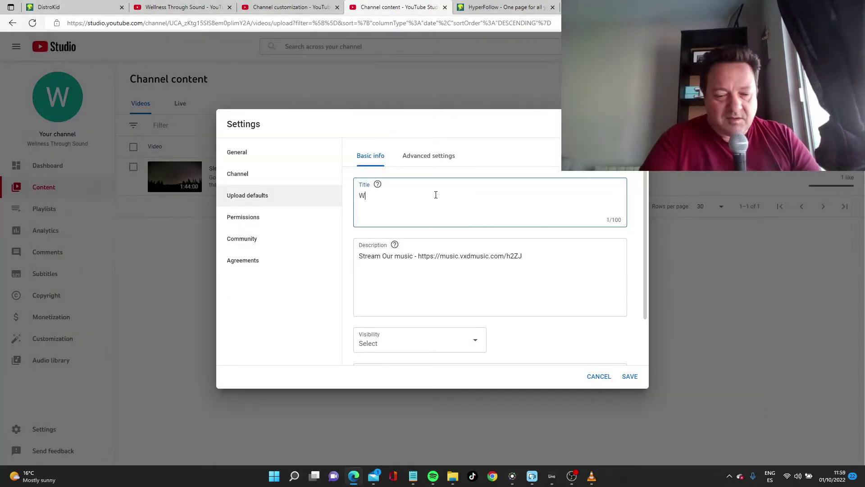
pyautogui.write('ellness')
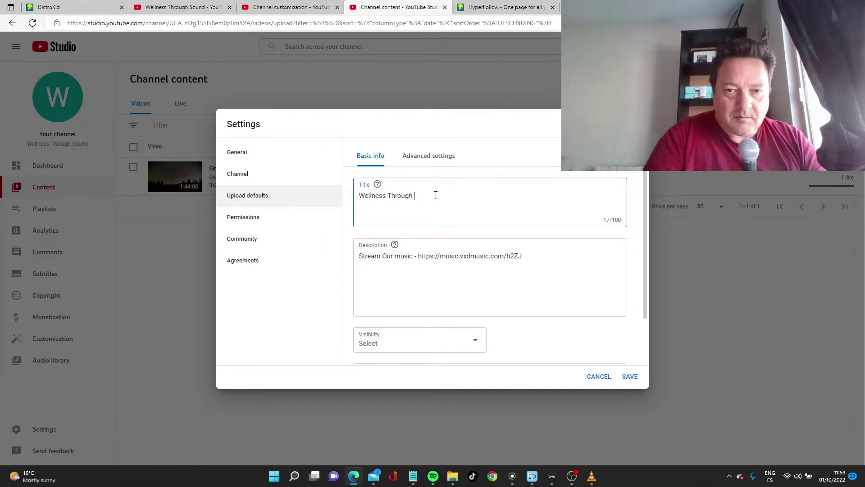
pyautogui.write('Through Sound -')
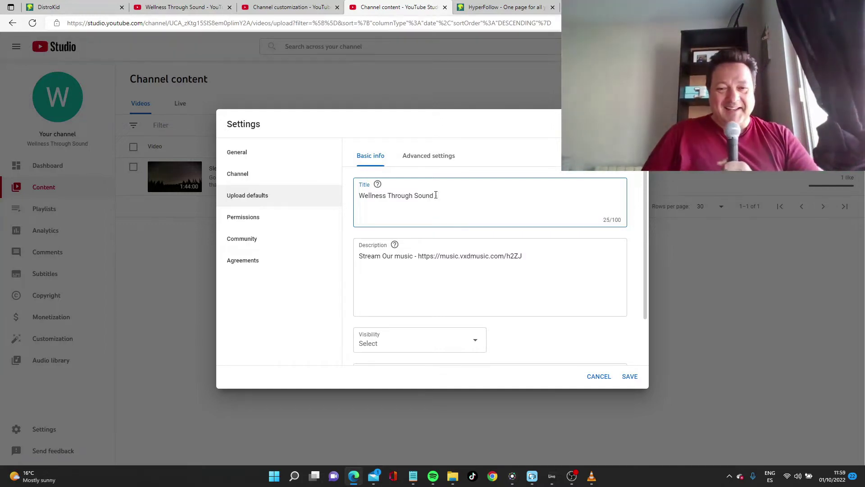
# - Leave the default visibility and the advanced settings as they are and save the upload defaults
pyautogui.click(449, 347)
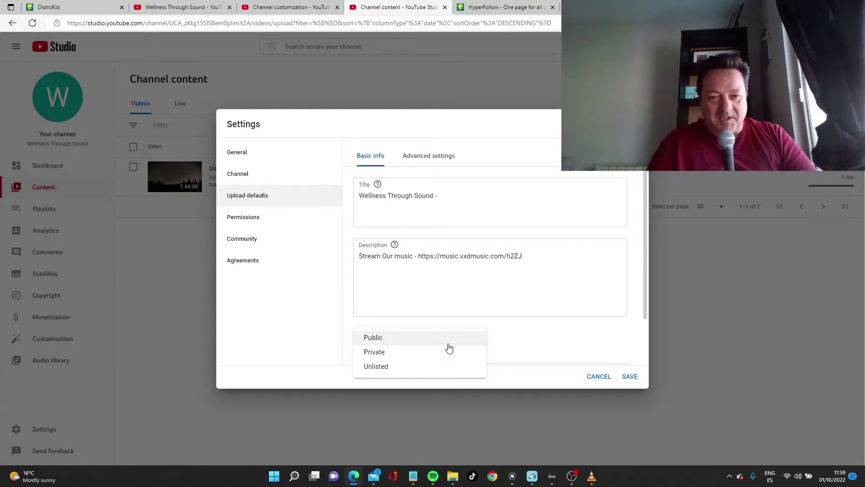
pyautogui.click(537, 340)
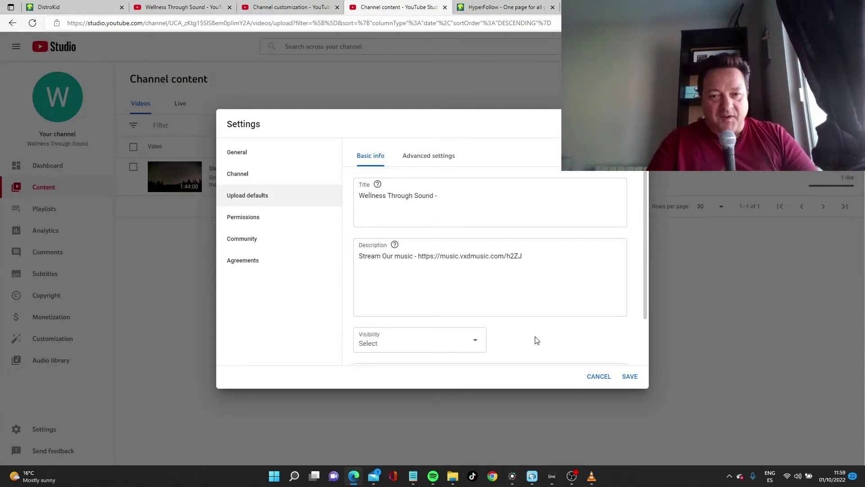
pyautogui.click(425, 160)
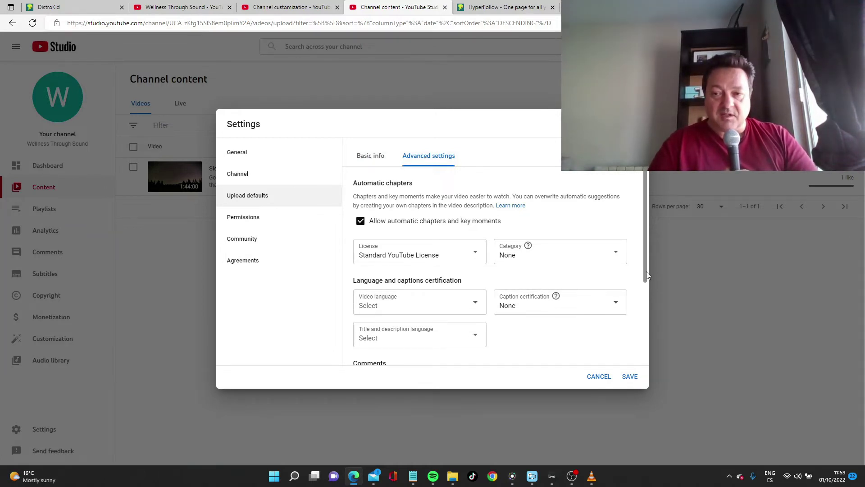
pyautogui.scroll(-2, 646, 271)
pyautogui.scroll(-2, 636, 308)
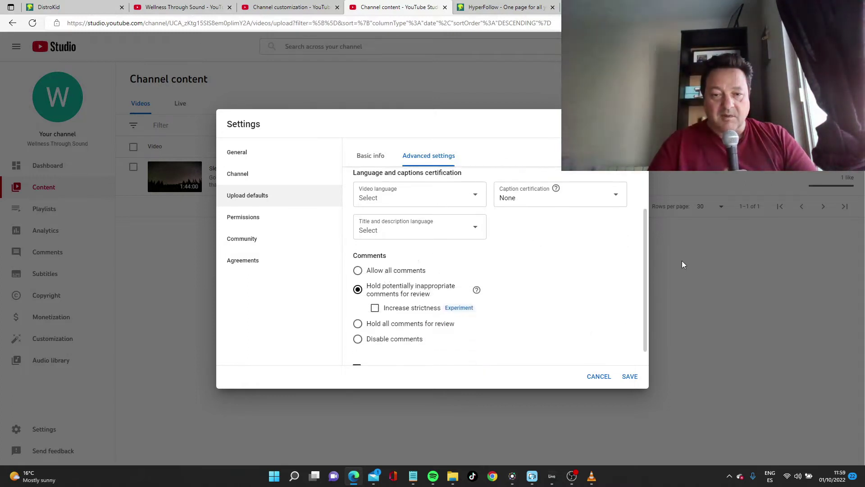
pyautogui.scroll(-1, 644, 300)
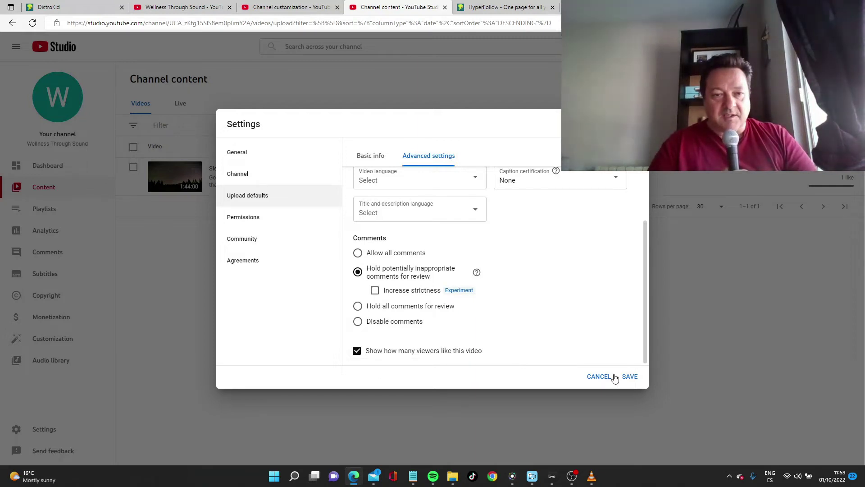
pyautogui.click(630, 377)
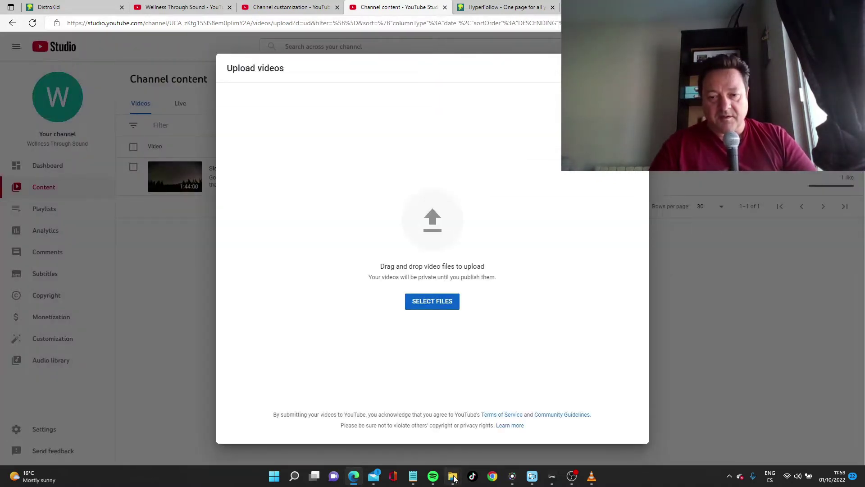
# - Upload all twelve MP4 files from the Nature Relaxation Sleep "videos" folder to the YouTube channel
pyautogui.moveTo(454, 479)
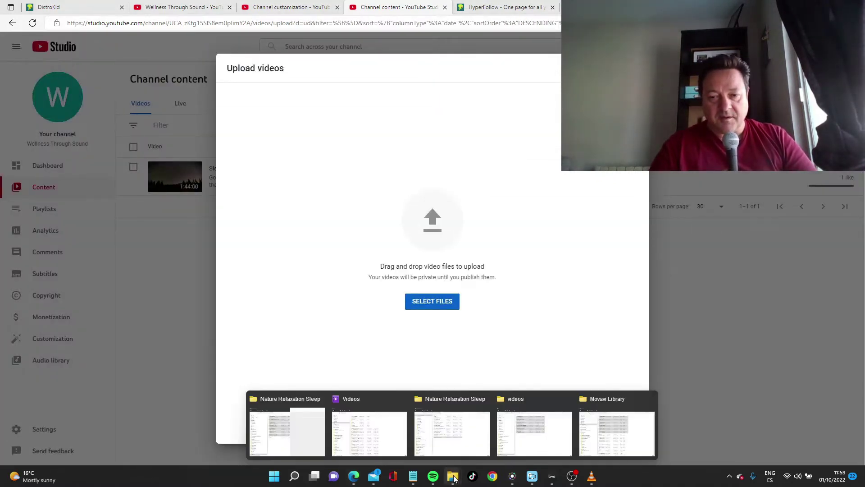
pyautogui.click(535, 440)
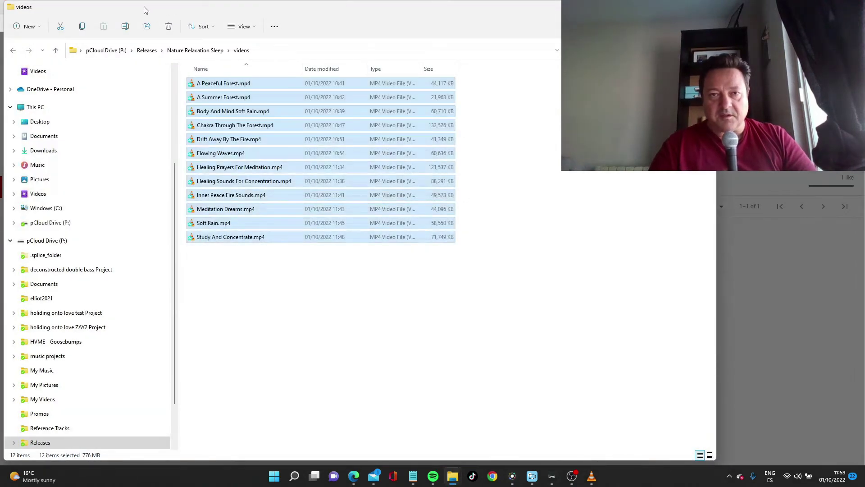
pyautogui.moveTo(139, 10); pyautogui.dragTo(587, 20)
pyautogui.moveTo(685, 302); pyautogui.dragTo(669, 135)
pyautogui.moveTo(674, 218); pyautogui.dragTo(397, 232)
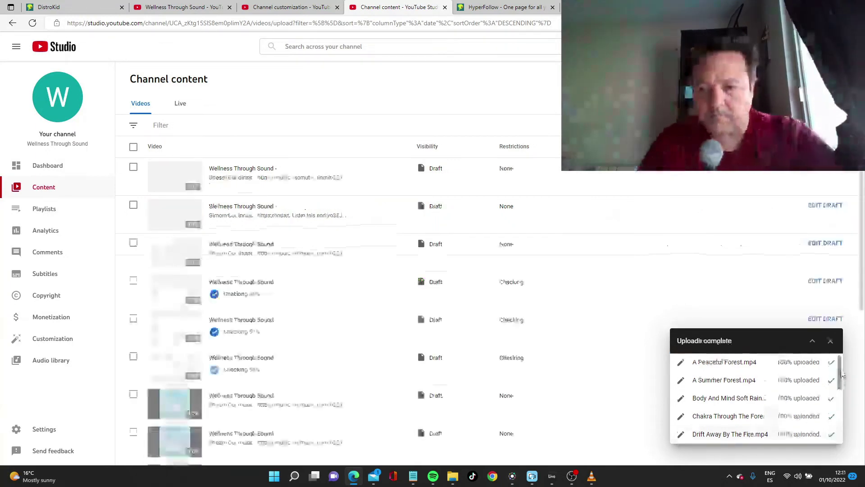
# - Check the upload list through to the last file, Study And Concentrate.mp4, and dismiss it
pyautogui.scroll(-3, 838, 406)
pyautogui.scroll(-2, 838, 434)
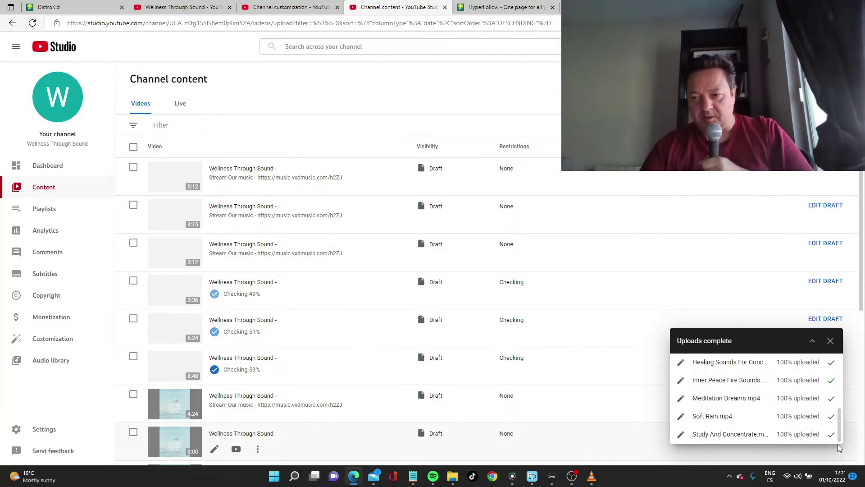
pyautogui.click(831, 341)
# - Complete the title of the A Peaceful Forest.mp4 draft as "Wellness Through Sound - A Peaceful Forest" and close its details
pyautogui.scroll(-5, 742, 320)
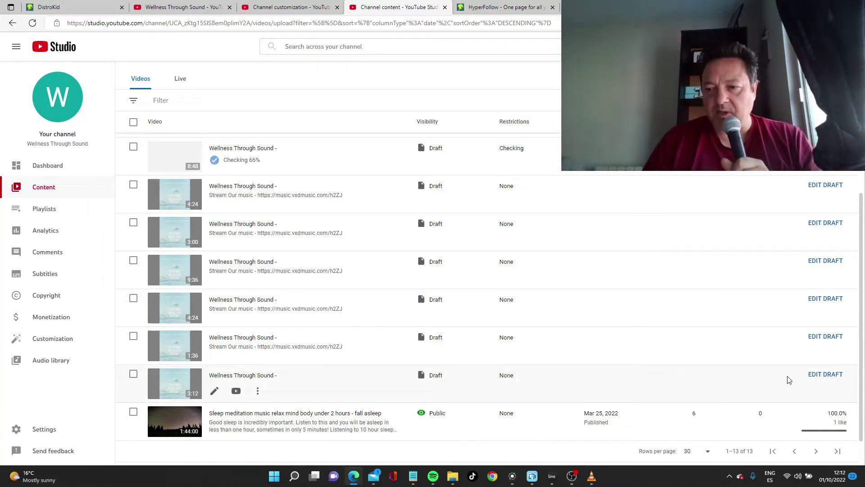
pyautogui.click(827, 375)
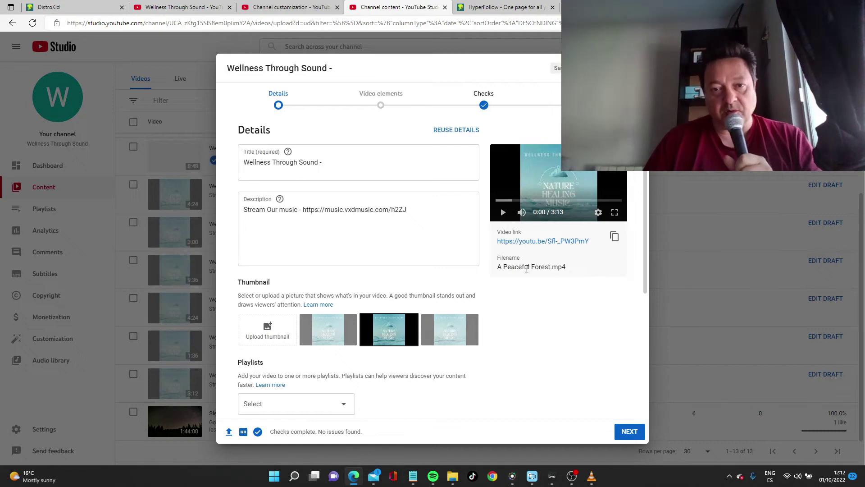
pyautogui.moveTo(551, 267); pyautogui.dragTo(497, 276)
pyautogui.hotkey('ctrl', 'c')
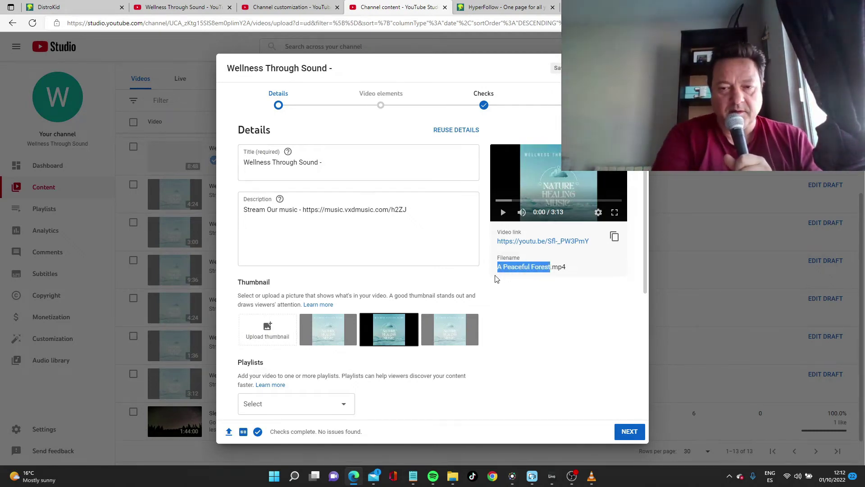
pyautogui.click(360, 167)
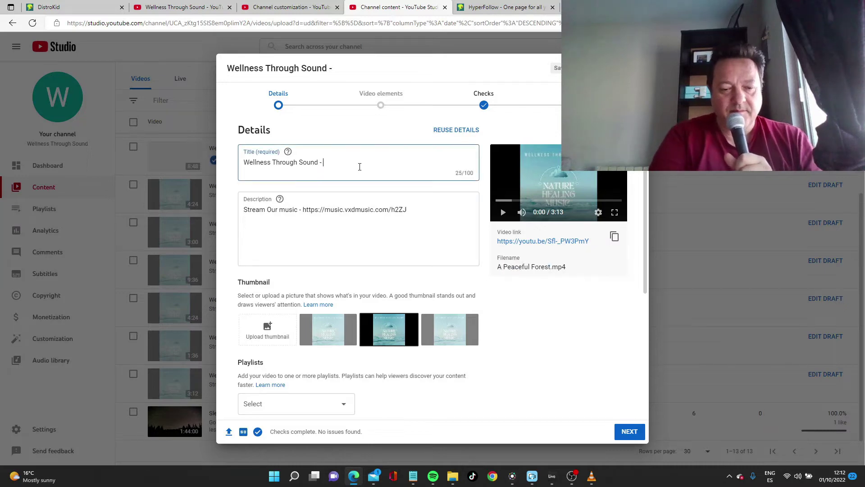
pyautogui.hotkey('ctrl', 'v')
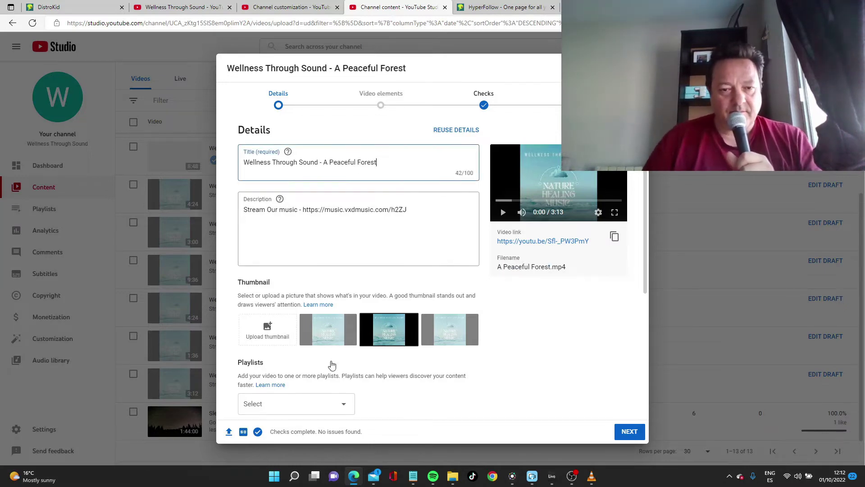
pyautogui.click(633, 68)
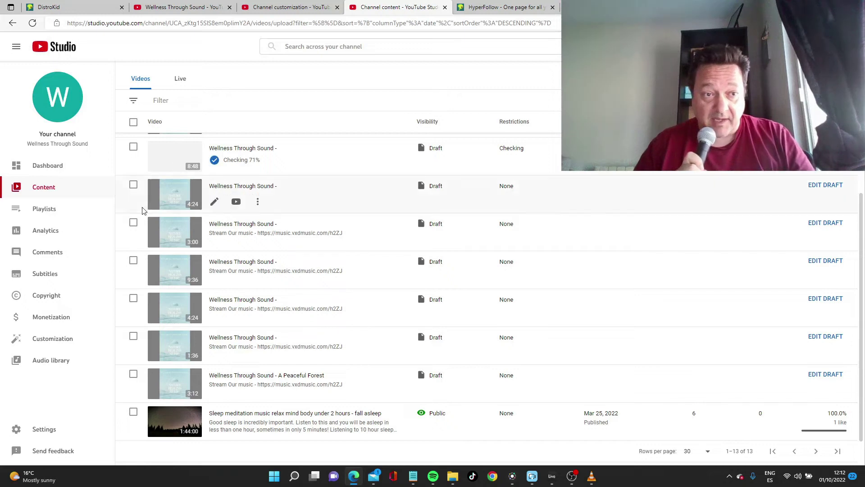
# - Create a channel playlist named after the Spotify album, "Nature Music For Meditation And Inner Peace"
pyautogui.click(54, 217)
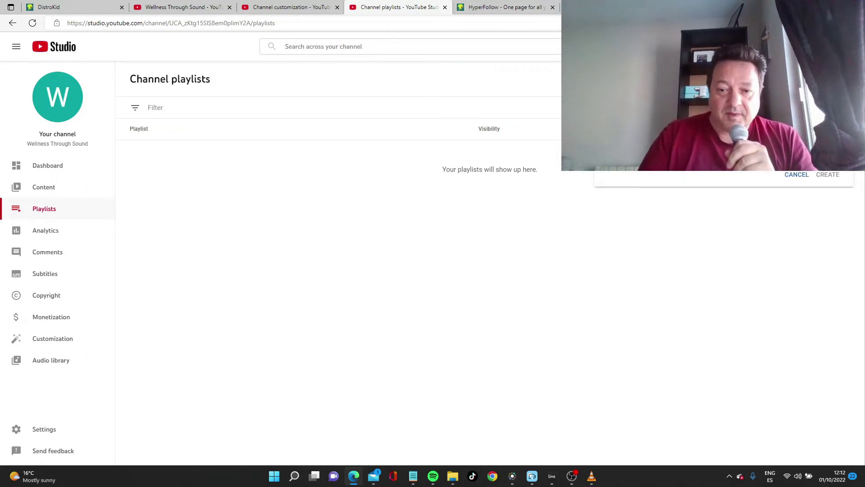
pyautogui.click(432, 476)
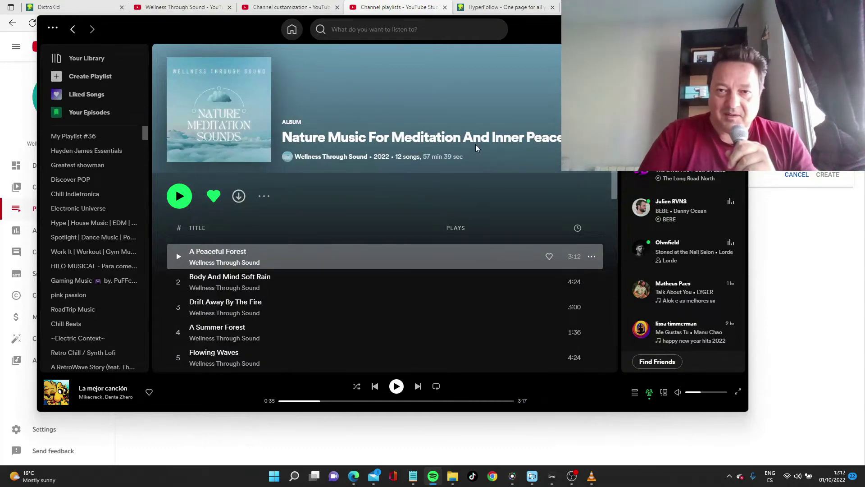
pyautogui.click(827, 318)
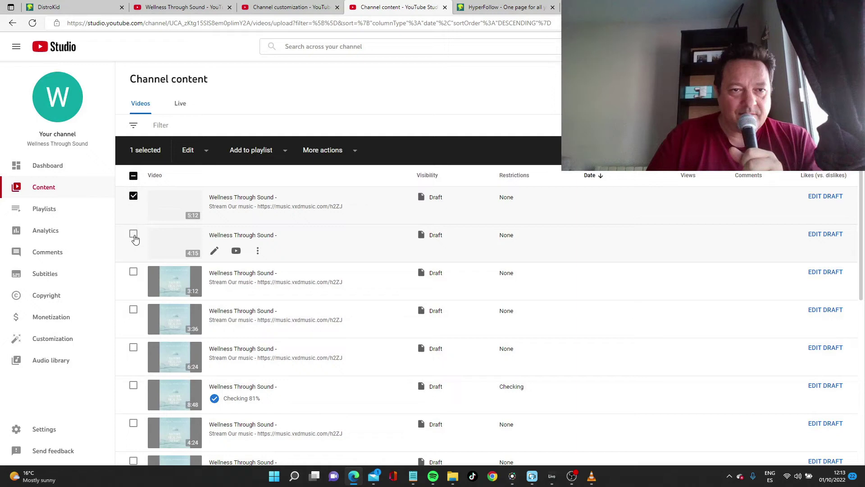
# - Select all twelve "Wellness Through Sound" draft videos and add them to the "Nature Music For Meditation And Inner Peace" playlist
pyautogui.click(133, 233)
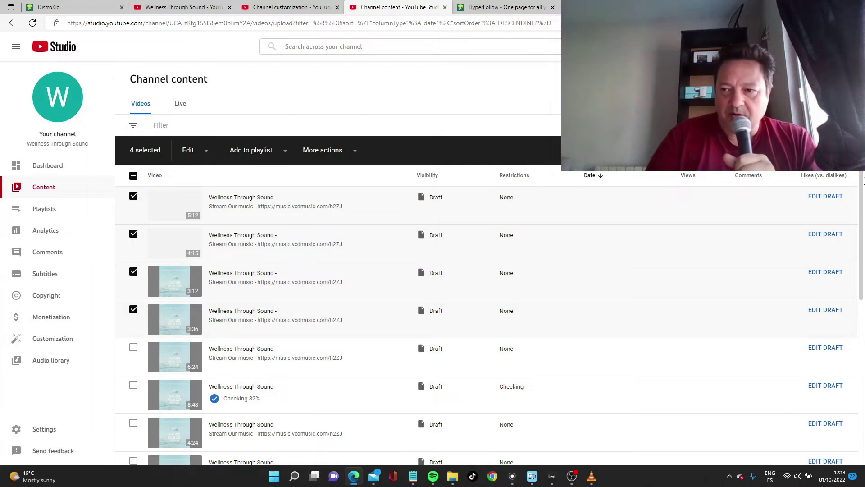
pyautogui.scroll(-3, 828, 261)
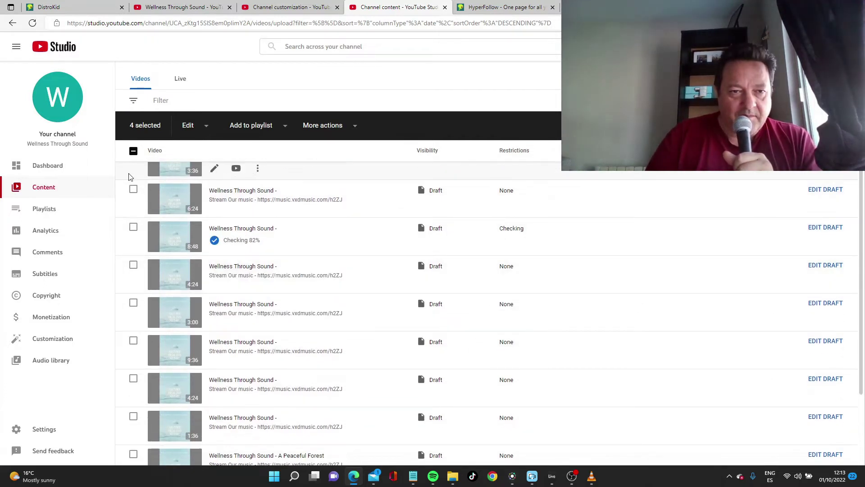
pyautogui.click(133, 189)
pyautogui.click(133, 226)
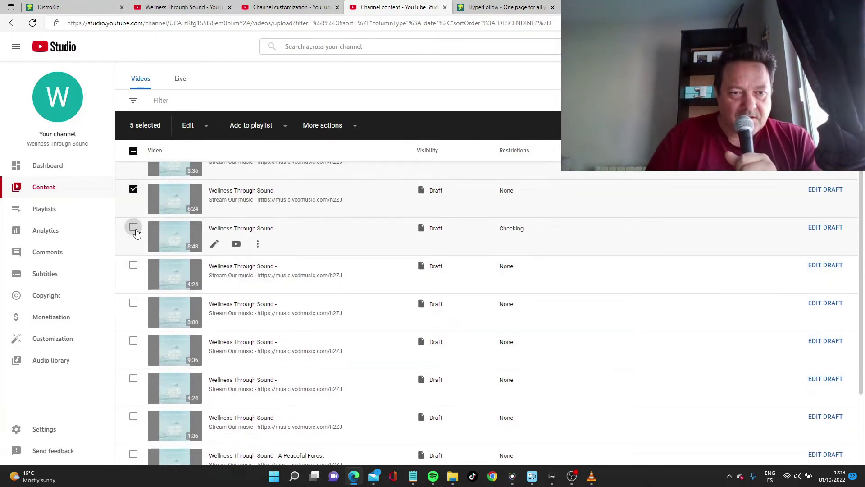
pyautogui.click(133, 265)
pyautogui.keyDown('shift'); pyautogui.click(134, 454); pyautogui.keyUp('shift')
pyautogui.scroll(-3, 226, 315)
pyautogui.click(289, 126)
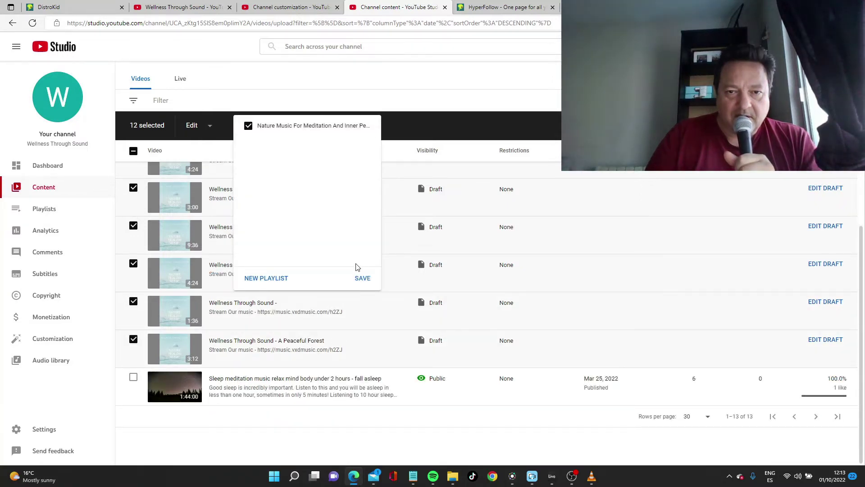
pyautogui.click(362, 278)
# - Complete the Study And Concentrate.mp4 draft's title as "Wellness Through Sound - Study And Concentrate" and mark the video as not made for kids
pyautogui.scroll(5, 363, 282)
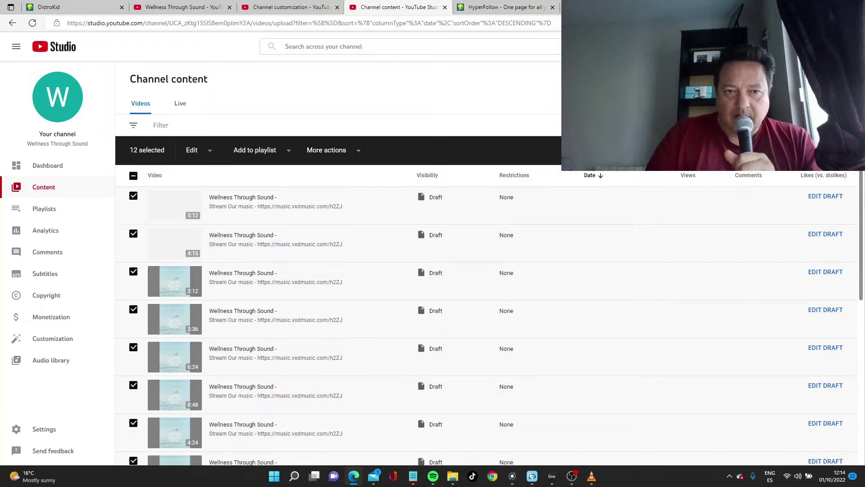
pyautogui.click(820, 198)
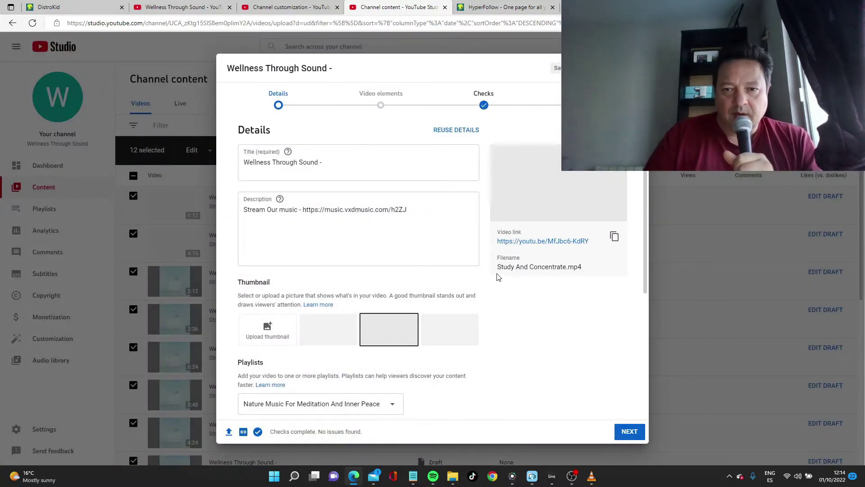
pyautogui.moveTo(499, 267); pyautogui.dragTo(568, 268)
pyautogui.hotkey('ctrl', 'c')
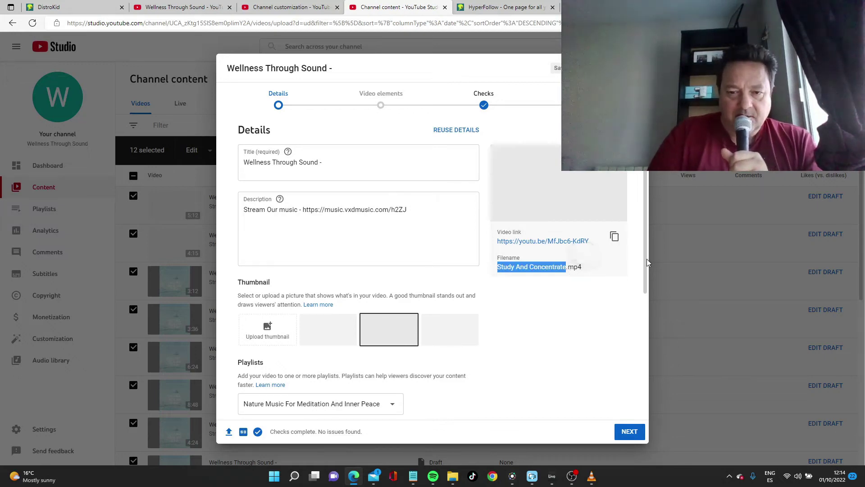
pyautogui.click(338, 163)
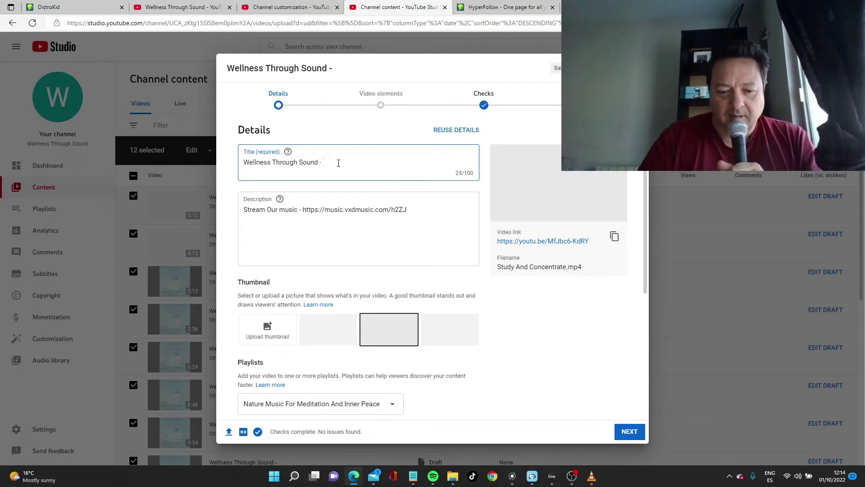
pyautogui.hotkey('ctrl', 'v')
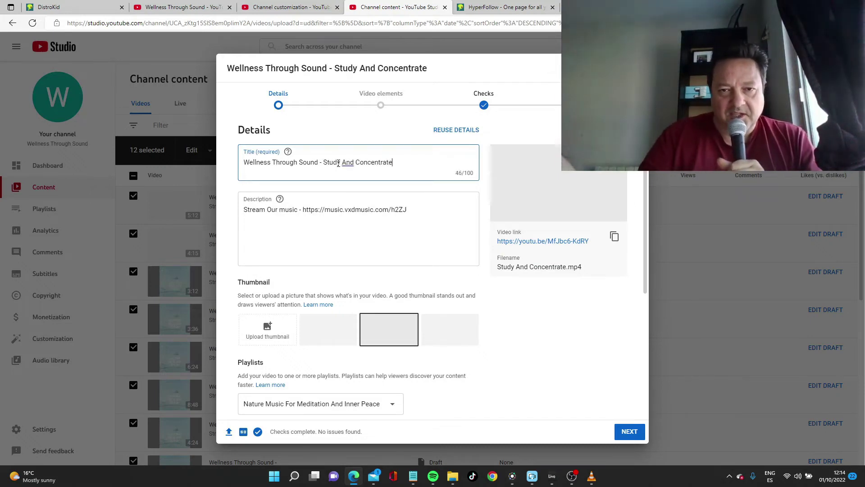
pyautogui.click(293, 456)
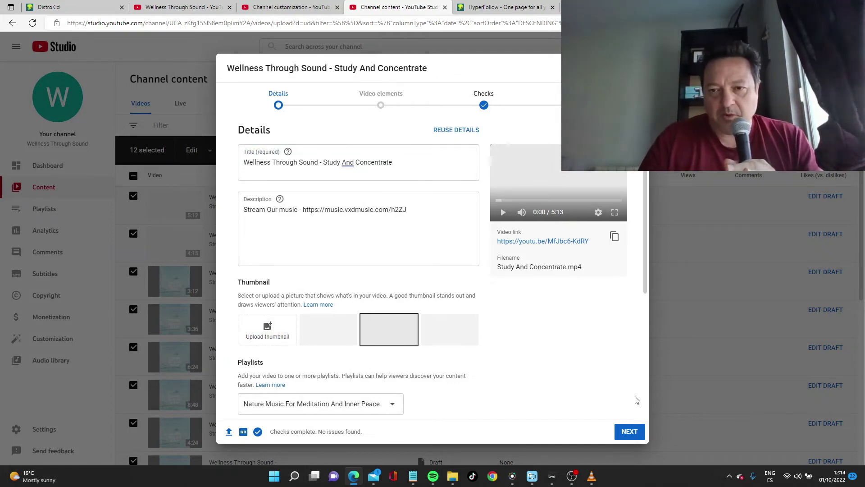
pyautogui.click(629, 431)
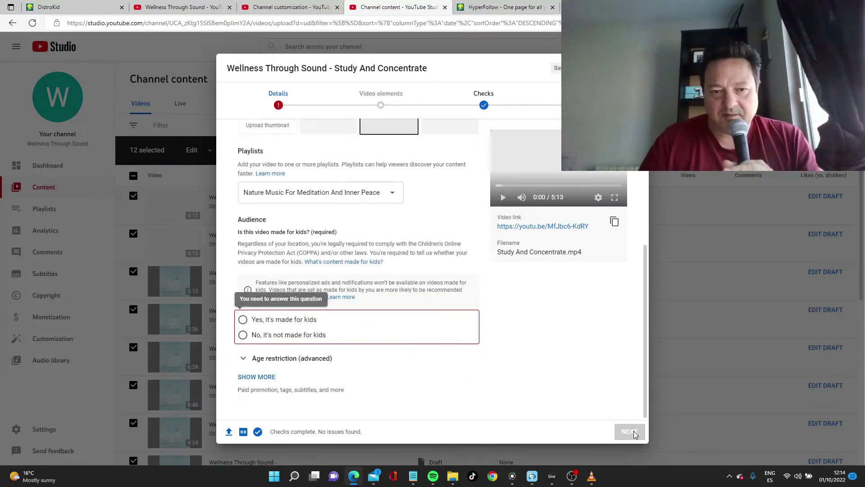
pyautogui.click(281, 338)
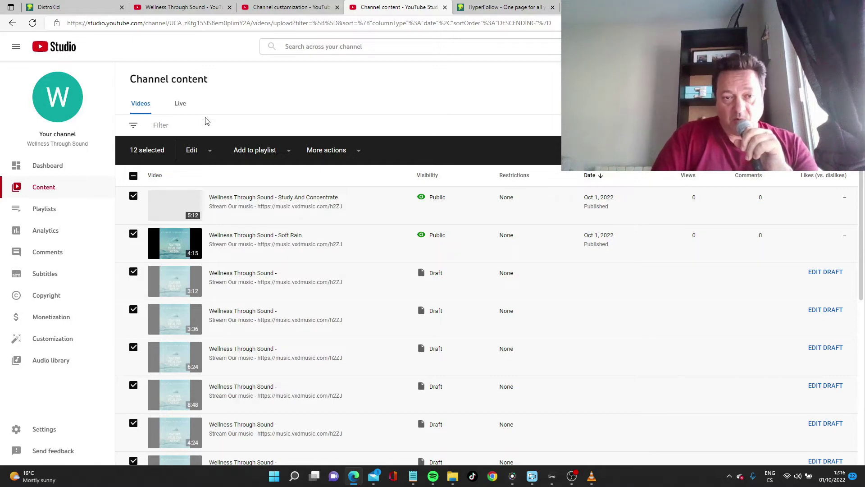
# - Tag selected videos: Soft Rain, study music, rain music, prayer music, healing music, inner peace music, music for inner peace, chakra music, chakra meditation, meditation music, peaceful music
pyautogui.click(193, 153)
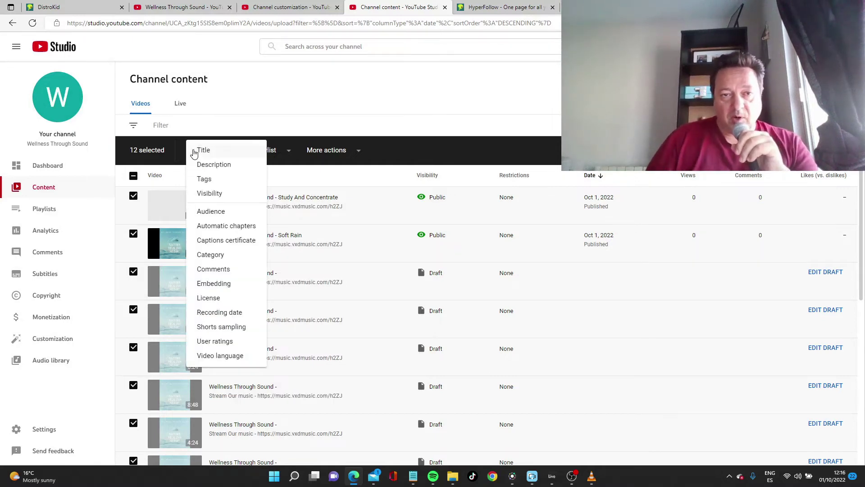
pyautogui.click(206, 179)
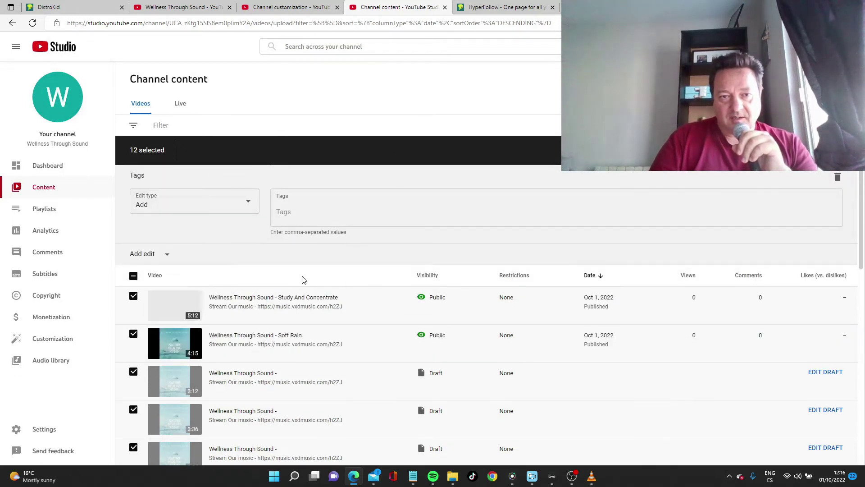
pyautogui.click(301, 212)
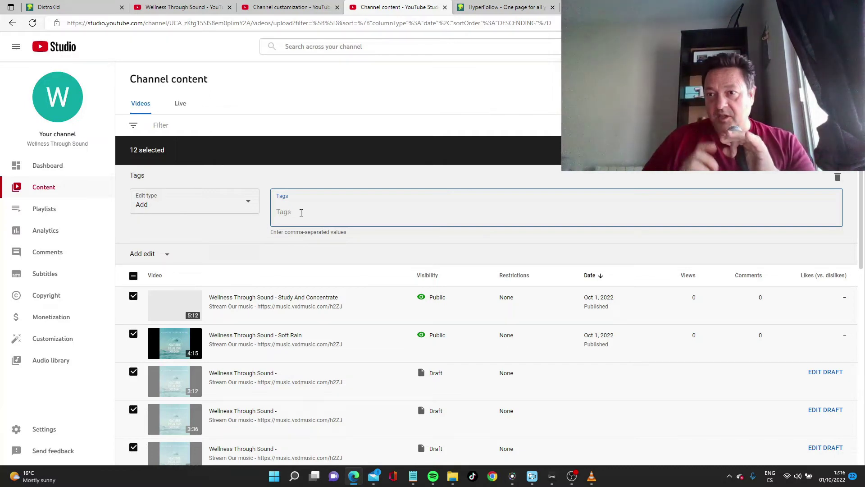
pyautogui.write('Soft Rain, study music, rain music, prayer music, healing music, inner peace music, music for inner peace, chakra music, chakra meditation, meditation music, peaceful music')
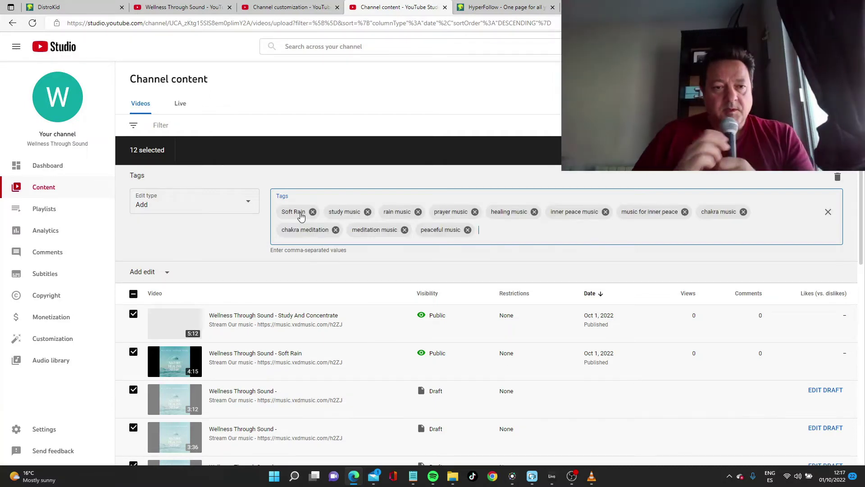
pyautogui.click(811, 150)
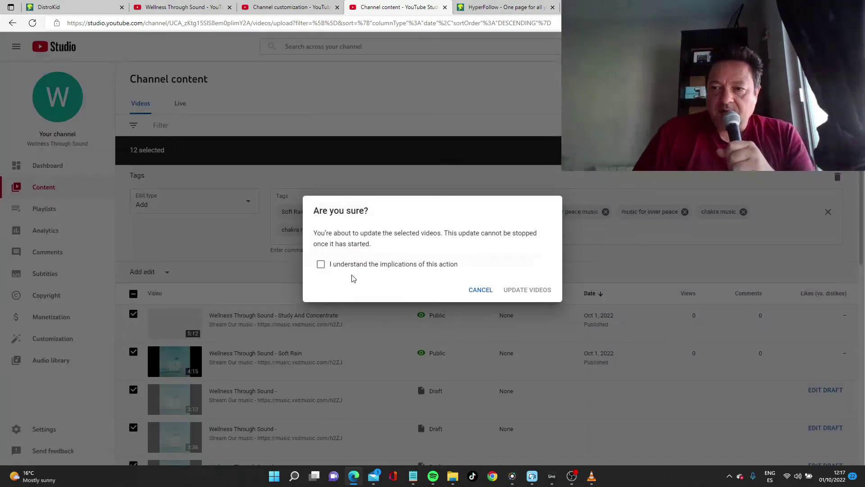
pyautogui.click(320, 264)
pyautogui.click(525, 291)
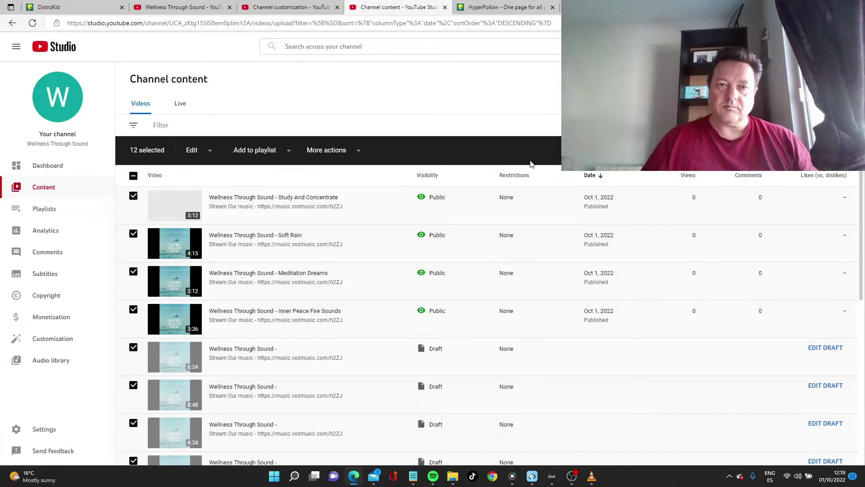
# - Bulk-edit the visibility of the twelve selected videos to Public and confirm the update
pyautogui.click(193, 152)
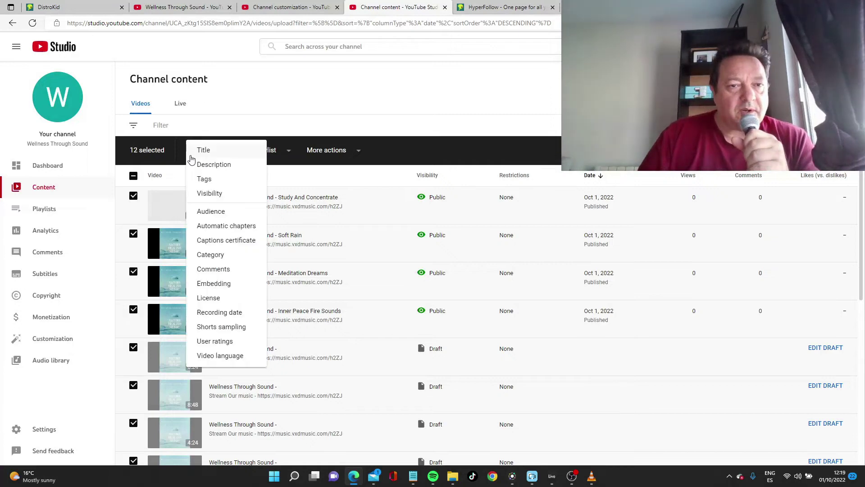
pyautogui.click(221, 193)
pyautogui.click(205, 206)
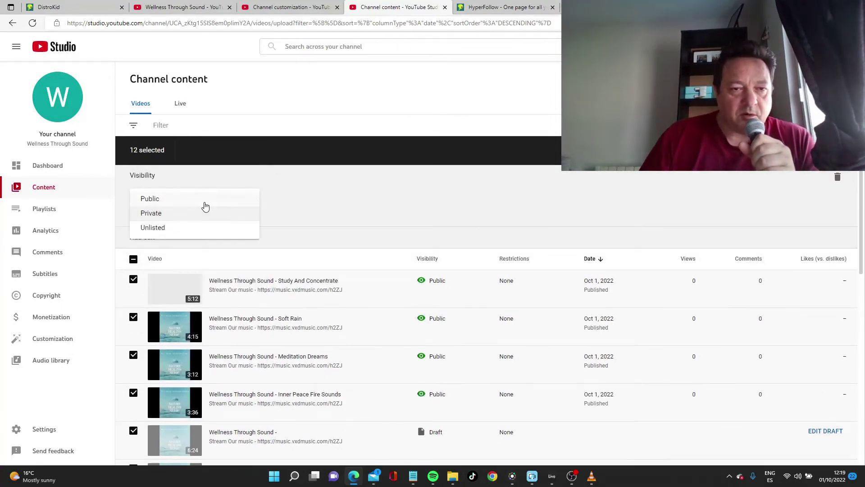
pyautogui.click(185, 199)
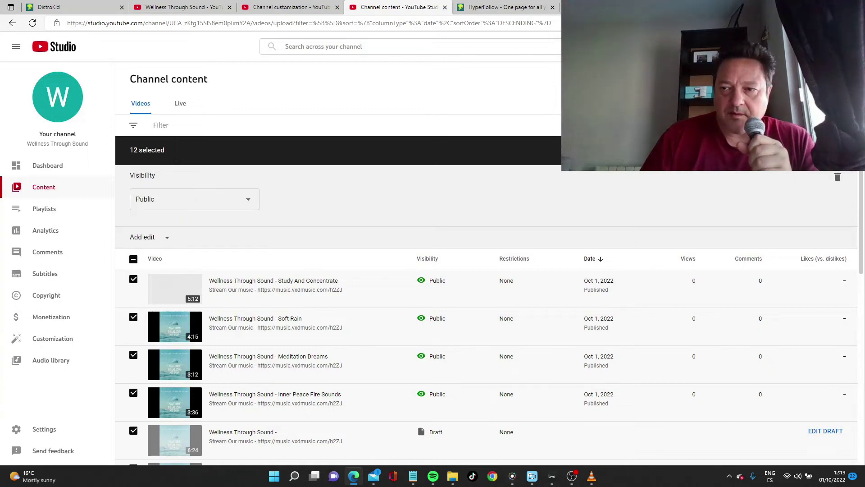
pyautogui.click(801, 150)
pyautogui.click(413, 264)
pyautogui.click(528, 291)
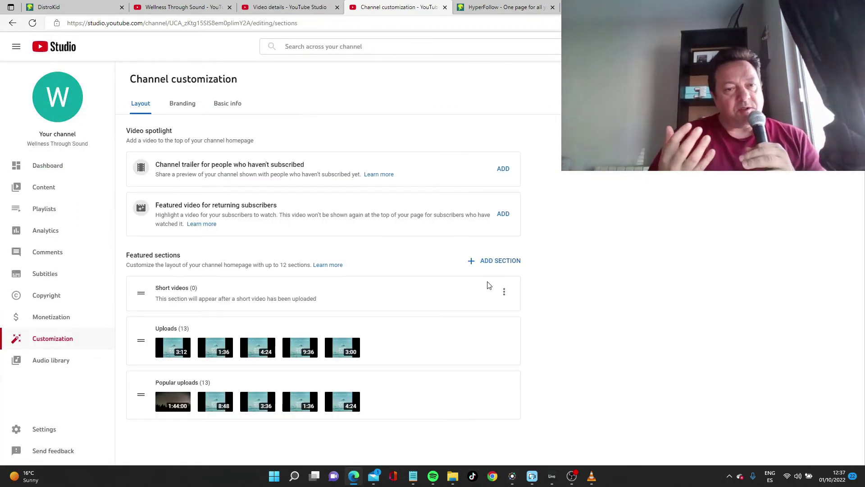
# - Add a single-playlist section for "Nature Music For Meditation And Inner Peace" to the channel homepage layout
pyautogui.click(499, 260)
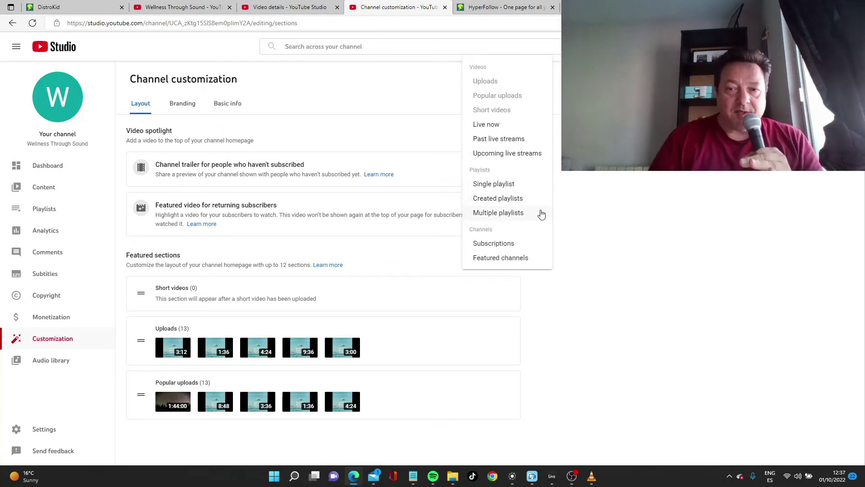
pyautogui.click(511, 187)
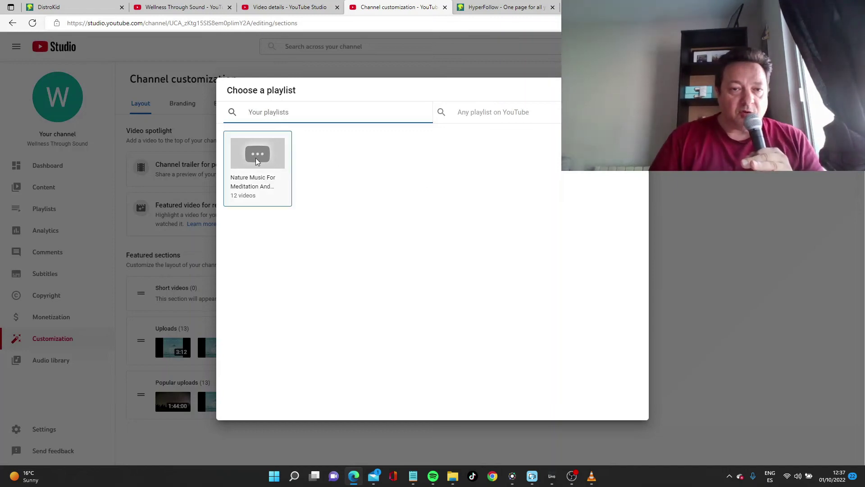
pyautogui.click(255, 158)
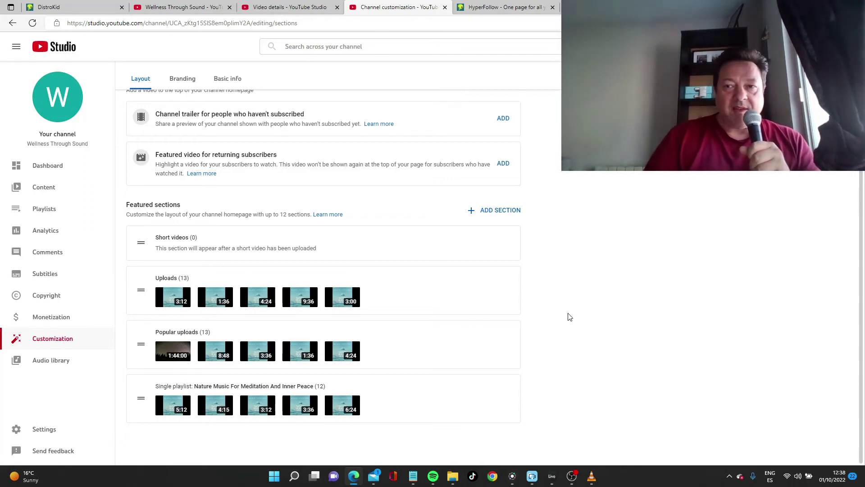
# - Set "Wellness Through Sound - A Peaceful Forest" as both the channel trailer and the featured video for returning subscribers
pyautogui.scroll(2, 620, 235)
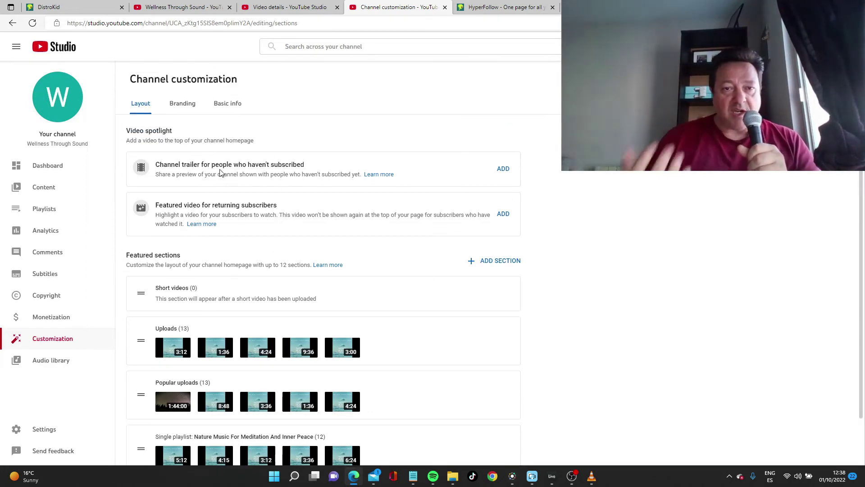
pyautogui.click(505, 170)
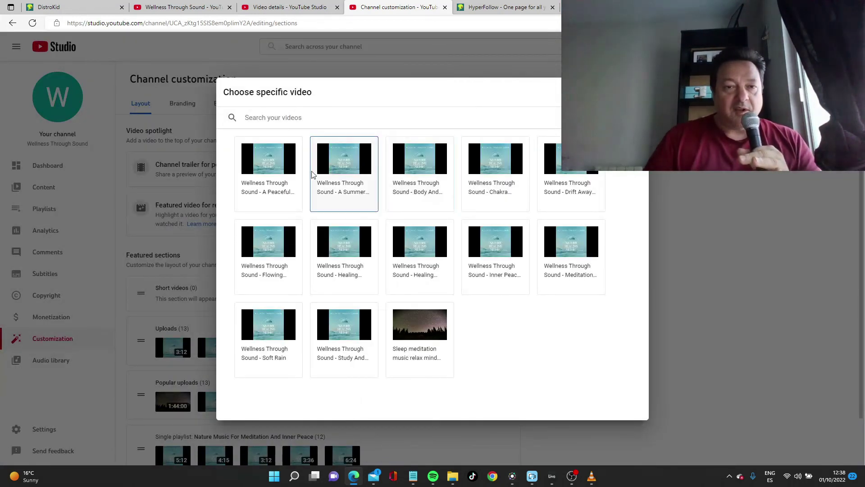
pyautogui.click(294, 175)
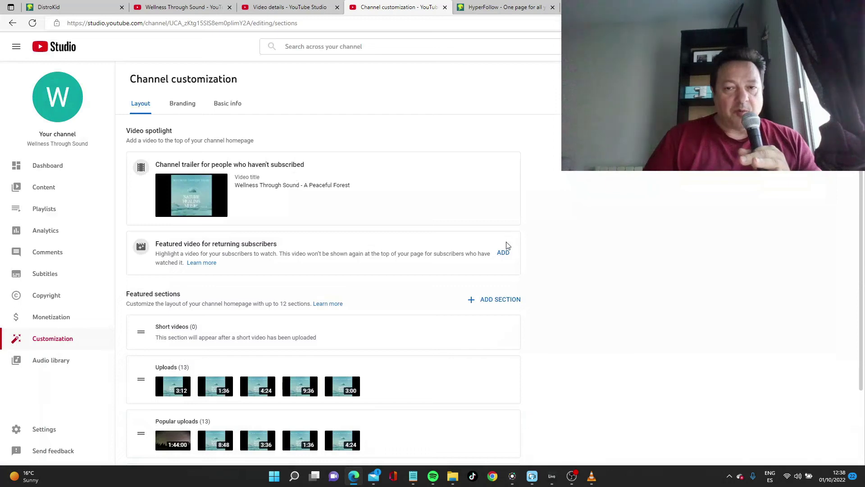
pyautogui.click(505, 253)
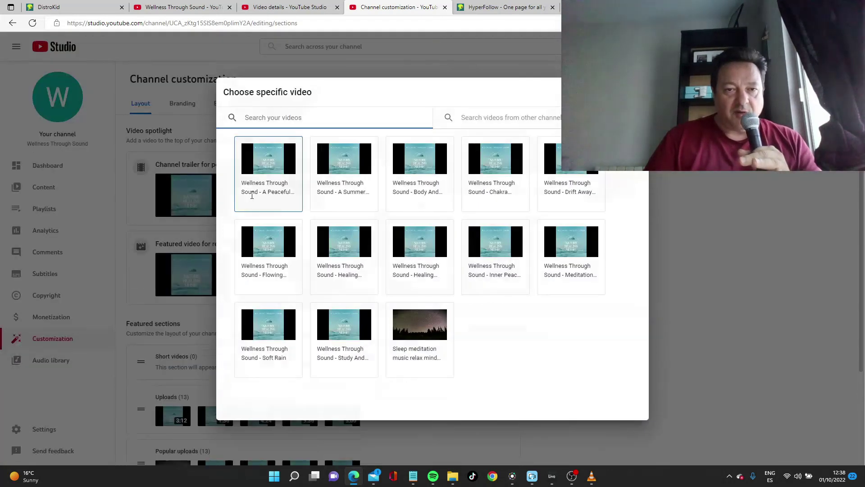
pyautogui.click(252, 199)
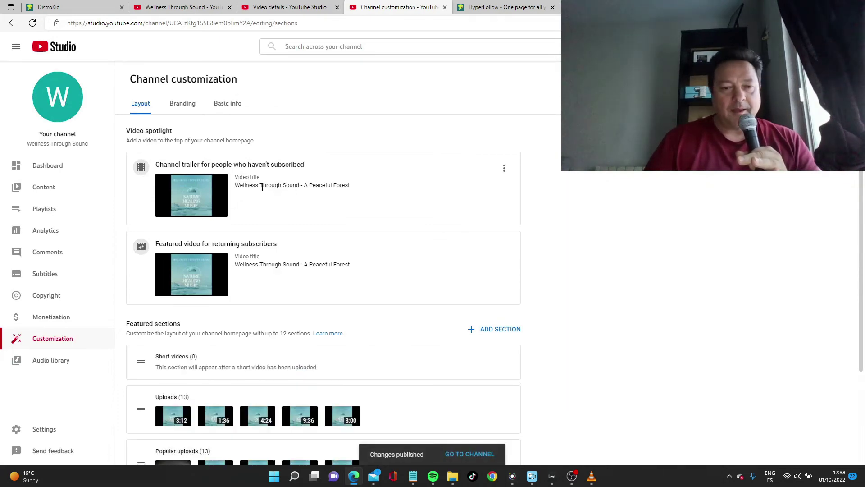
# - View the published channel homepage, pause its trailer, and look through the sections as far as the album playlist
pyautogui.click(473, 454)
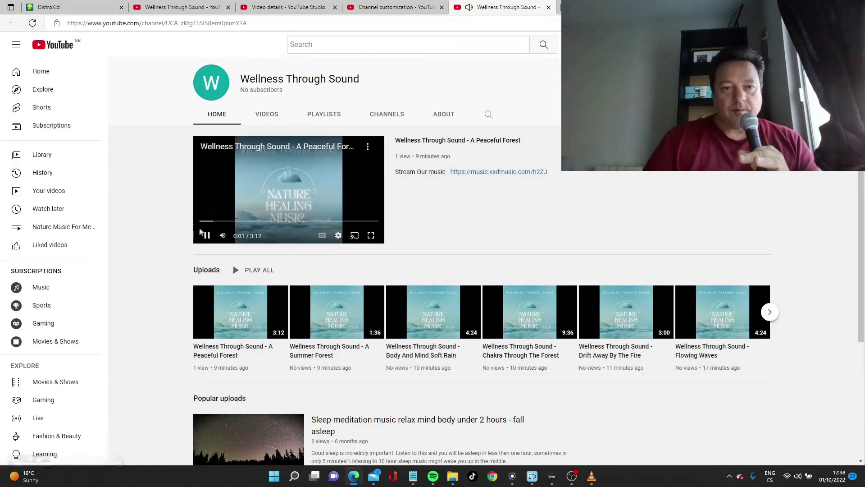
pyautogui.click(206, 235)
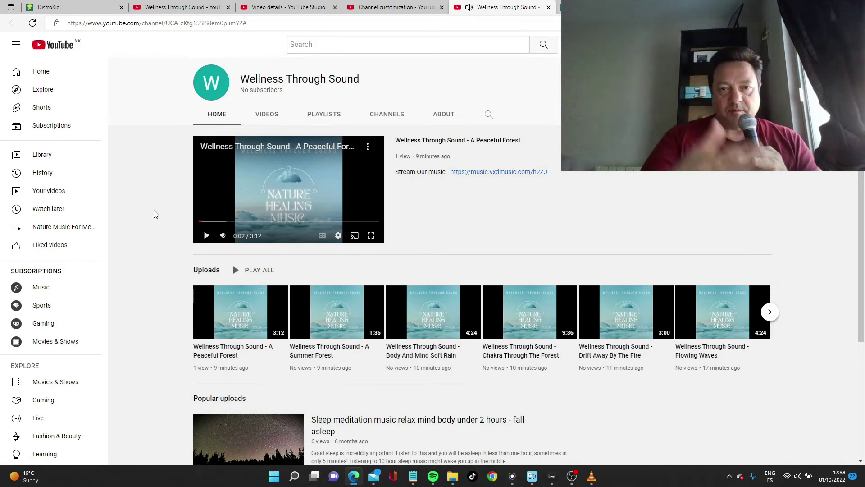
pyautogui.scroll(-3, 154, 213)
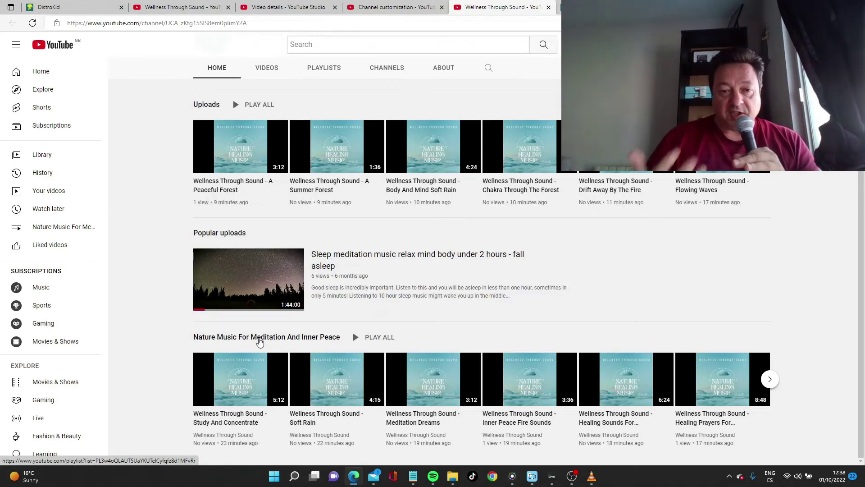
# - Open the Study And Concentrate video from the playlist, pause it, check its description link, and return to the channel homepage
pyautogui.click(236, 425)
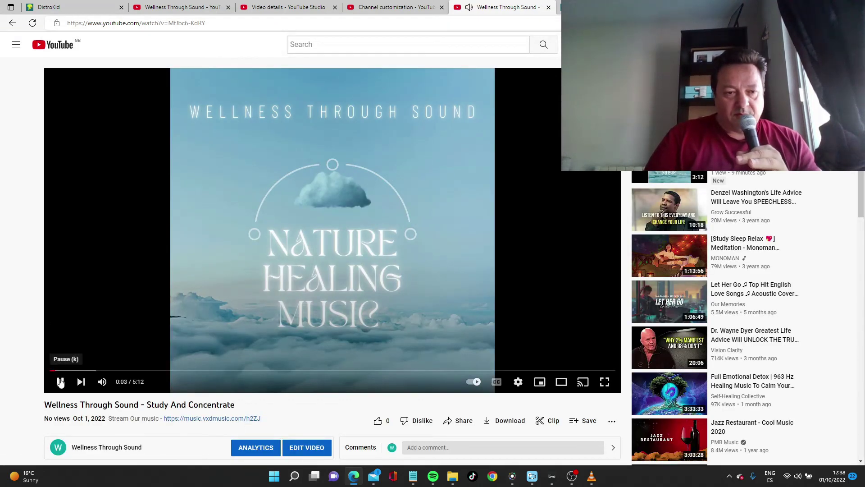
pyautogui.click(60, 383)
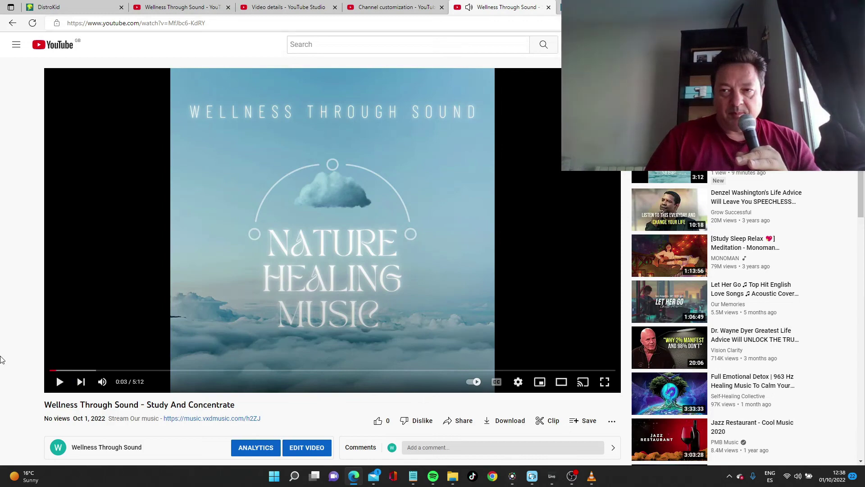
pyautogui.scroll(-3, 2, 359)
pyautogui.scroll(-2, 2, 359)
pyautogui.scroll(1, 2, 359)
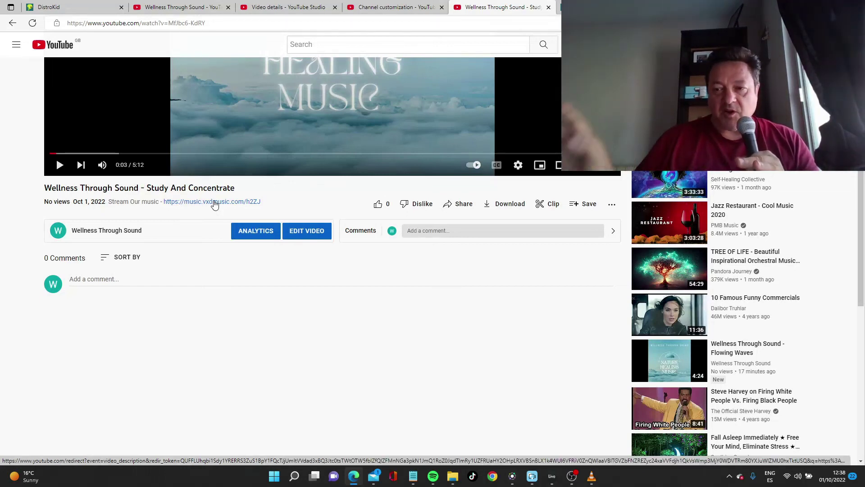
pyautogui.scroll(5, 215, 205)
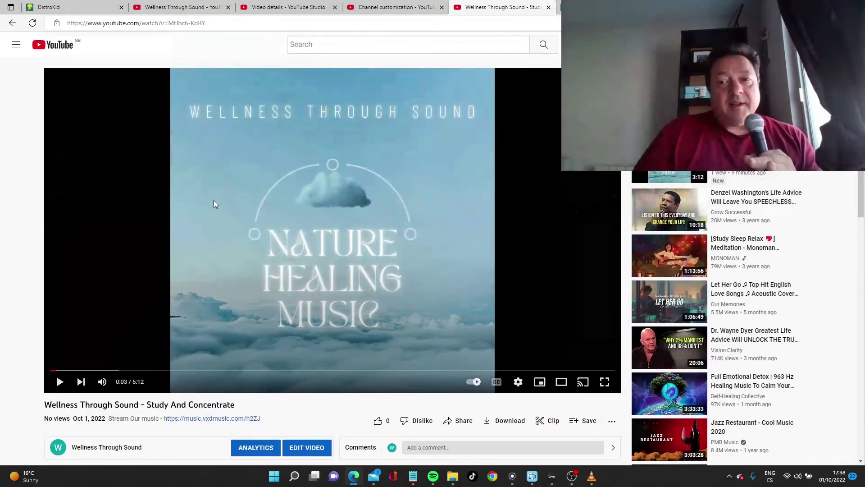
pyautogui.click(14, 23)
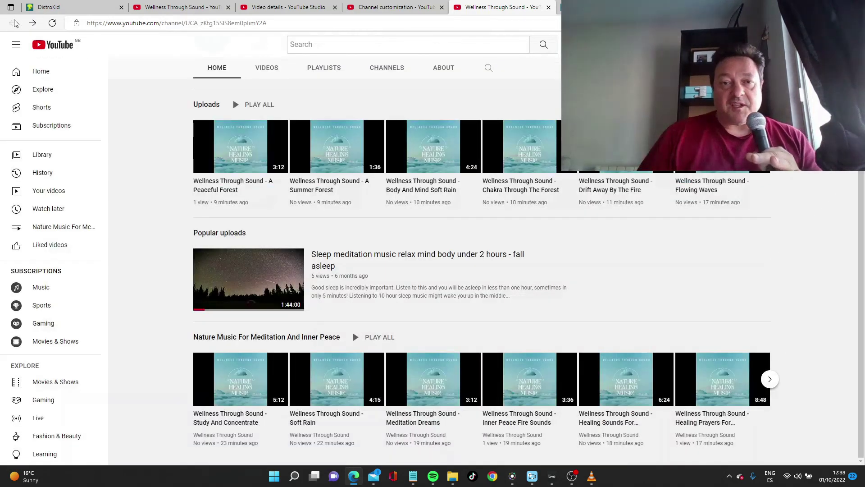